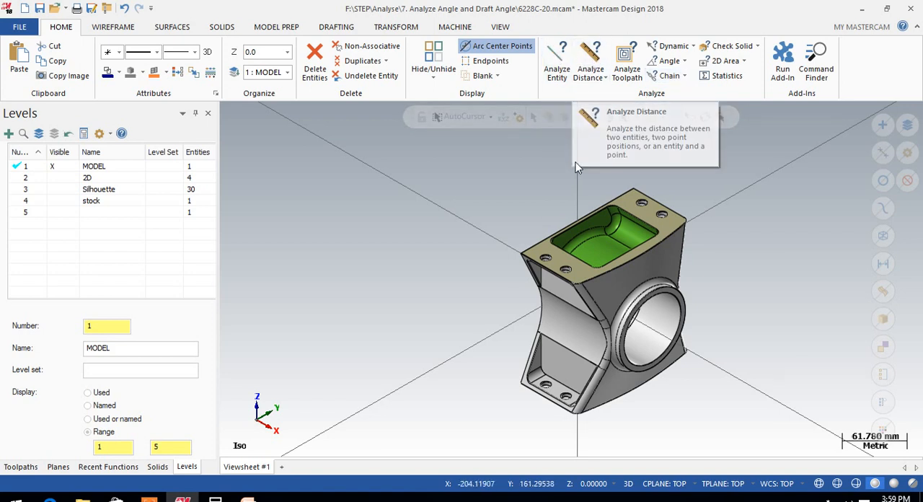
Create a new level 6 as the active level and hide the MODEL level
scroll(531, 188, down, 2)
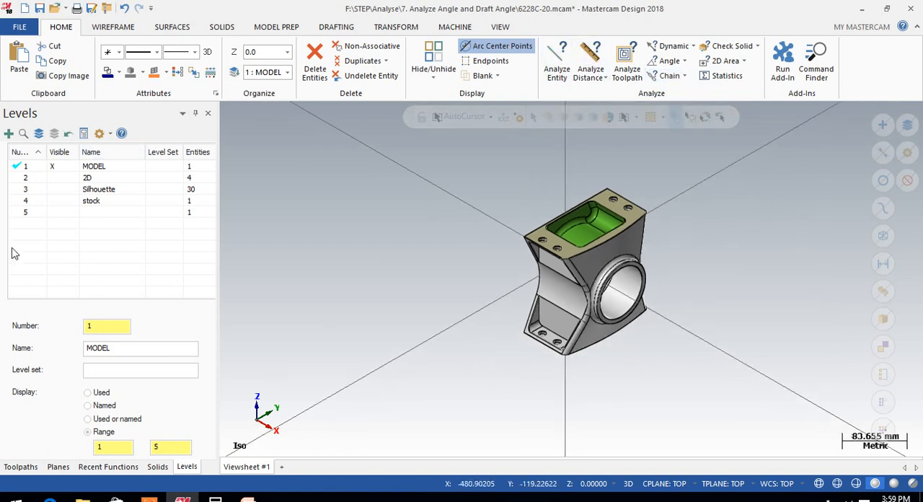
click(9, 134)
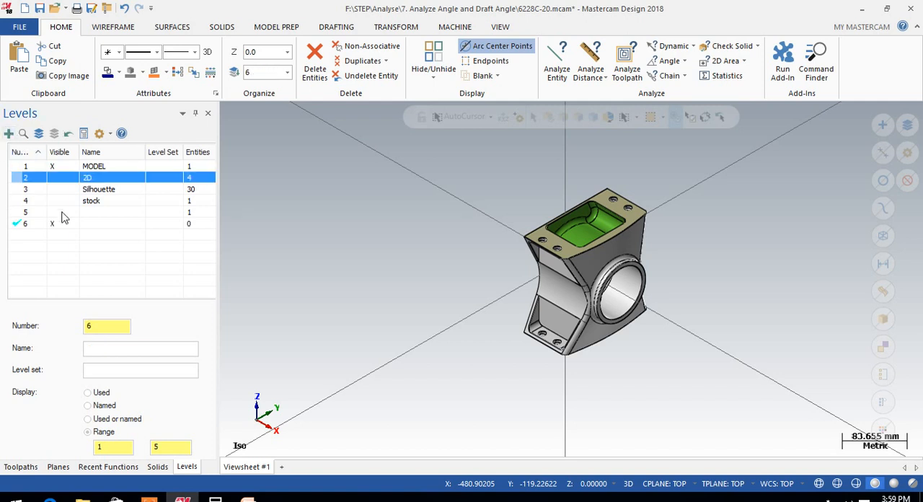
click(103, 225)
click(52, 165)
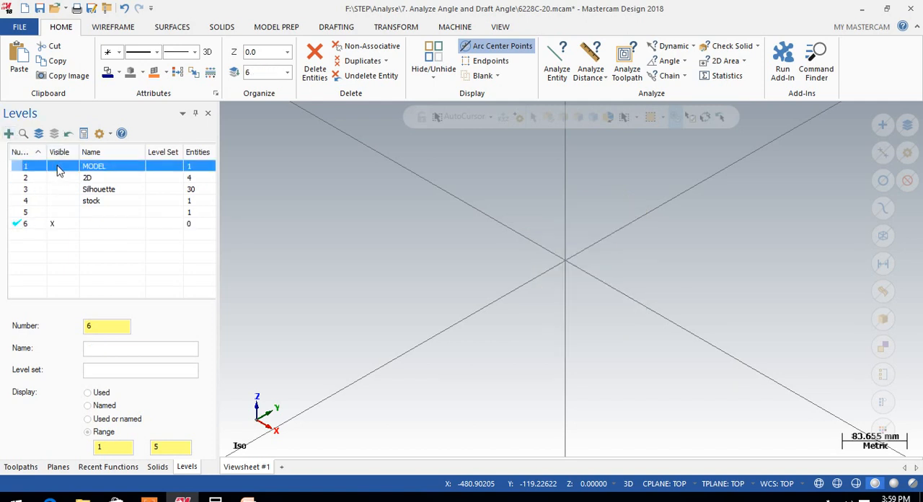
In the Top view, draw a freeform two-endpoint line about 27.1 mm long at about 6.1 degrees, above and to the right of the origin
scroll(649, 237, down, 1)
right_click(649, 237)
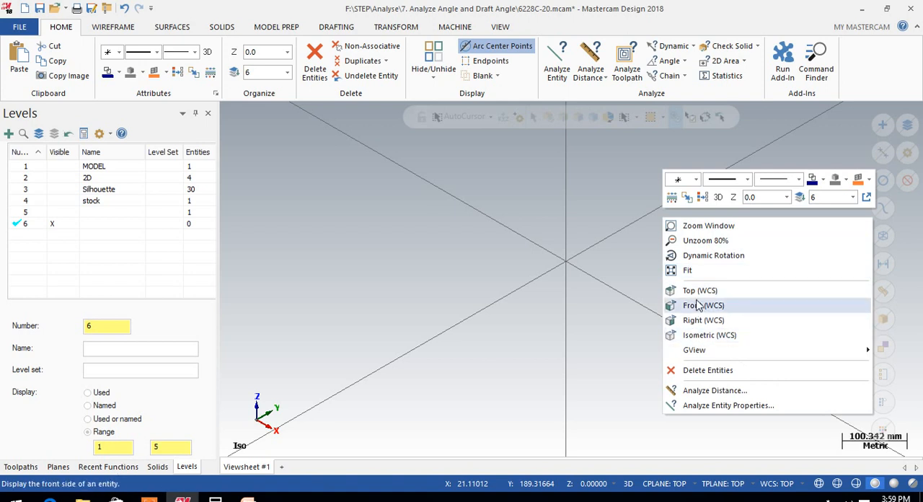
click(671, 291)
scroll(545, 187, down, 2)
scroll(519, 152, up, 2)
click(113, 27)
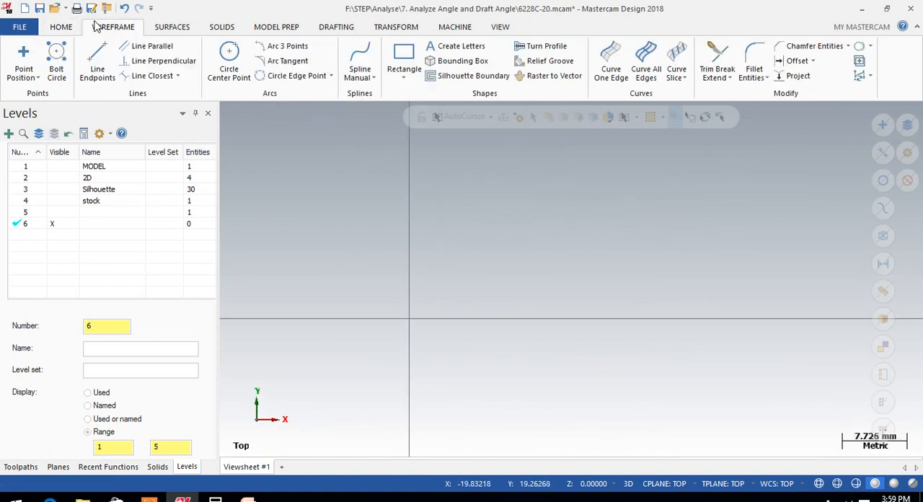
click(97, 61)
click(527, 248)
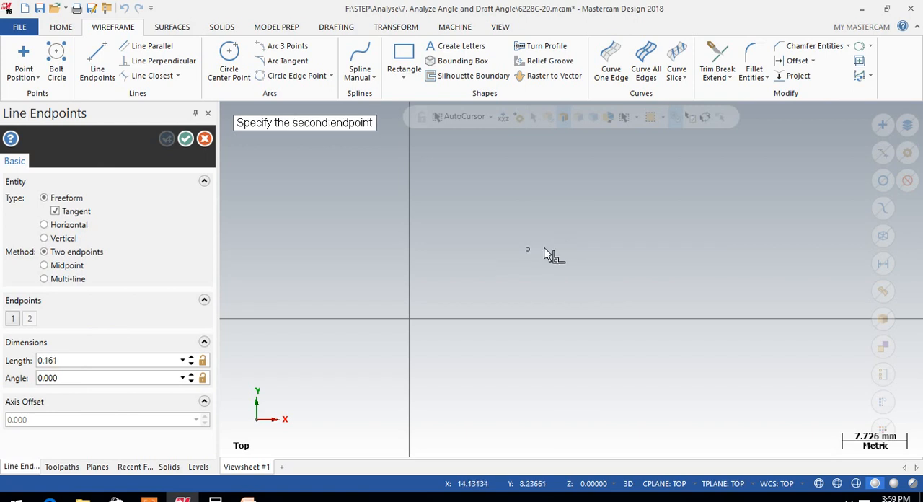
click(751, 226)
click(186, 139)
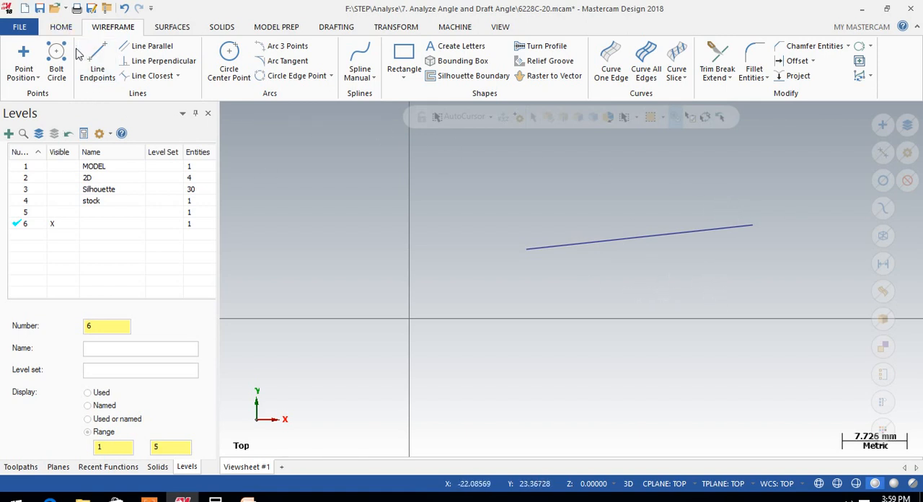
Analyze the drawn line and examine its endpoint coordinates, angle and 3D length
click(65, 29)
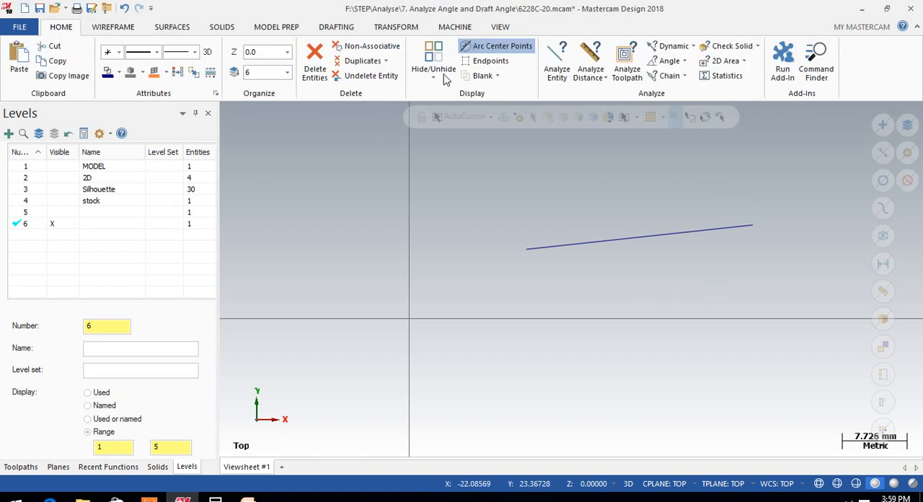
click(556, 66)
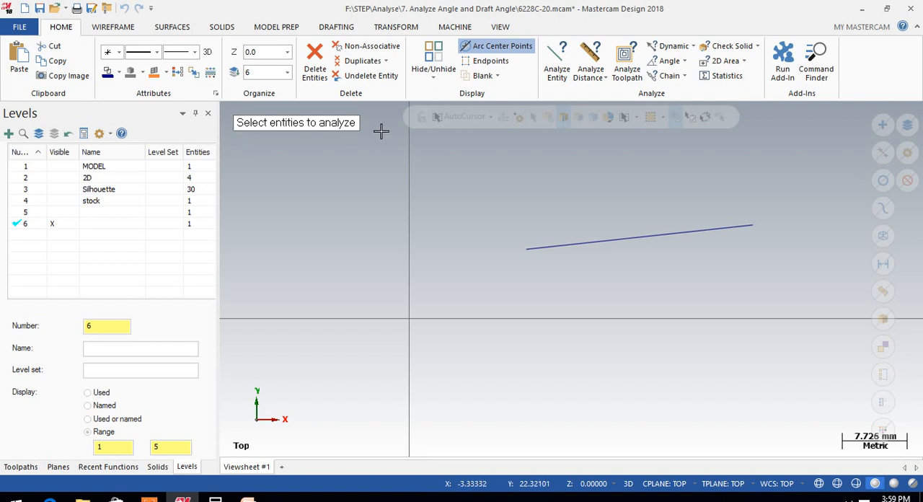
click(638, 237)
drag(175, 84, 224, 94)
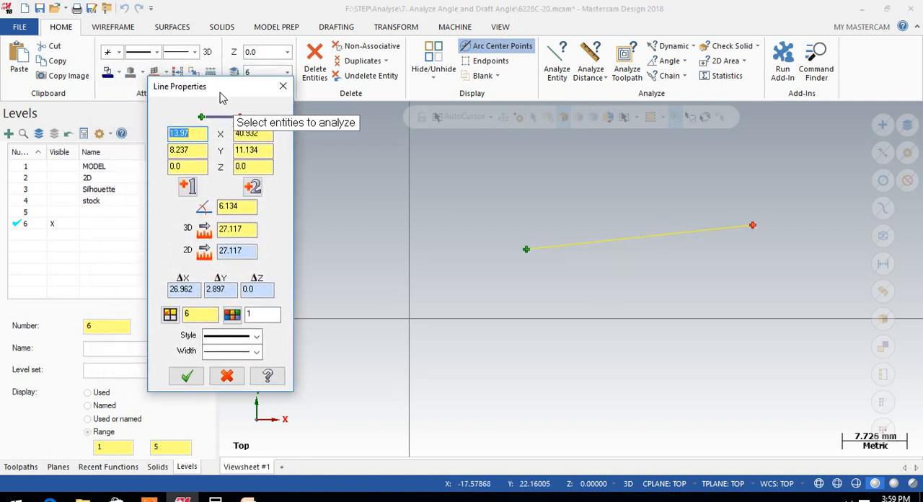
click(201, 166)
click(247, 164)
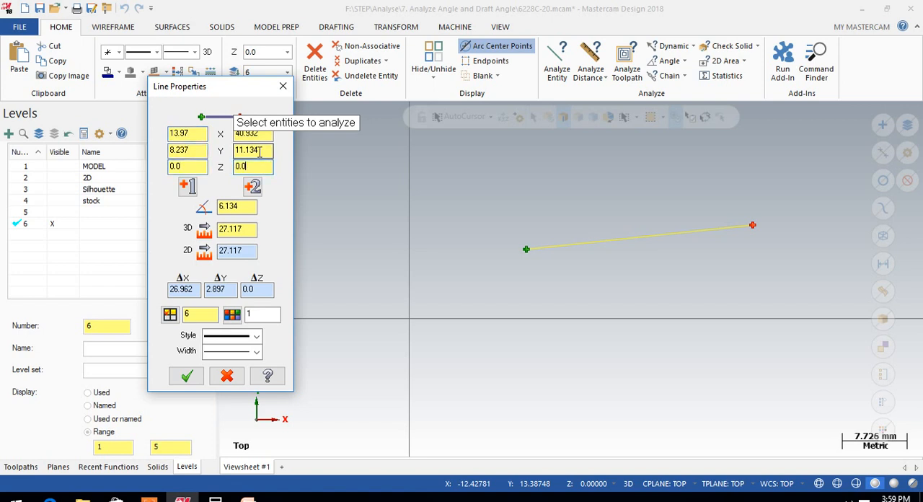
click(250, 207)
click(246, 228)
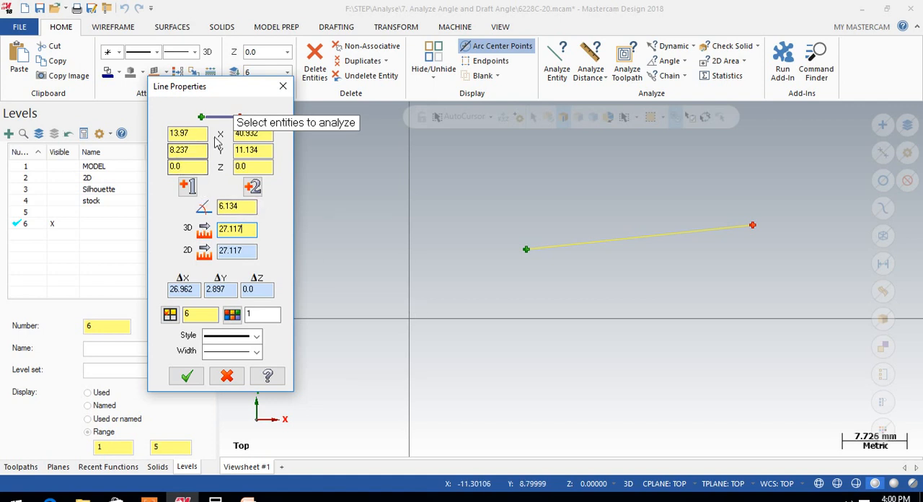
drag(268, 119, 338, 141)
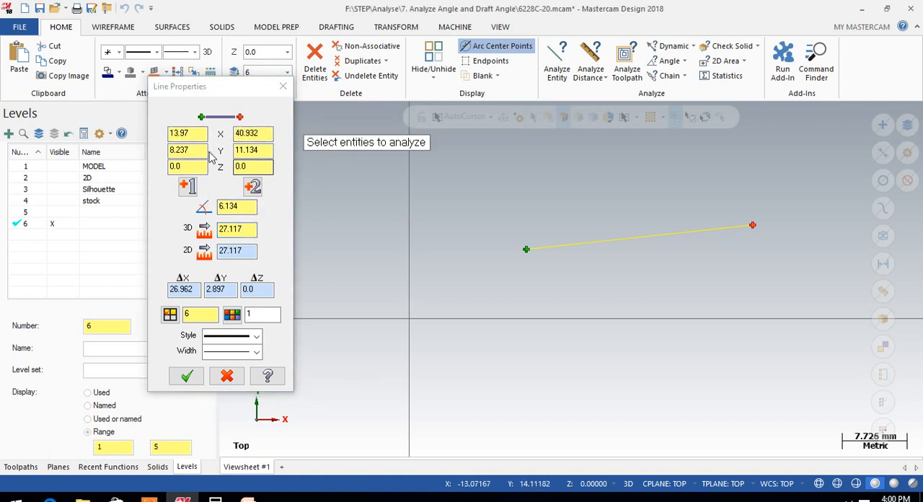
Reposition the line's first endpoint level with the second one, at about X 13.89, Y 11.134, making the line horizontal
click(189, 135)
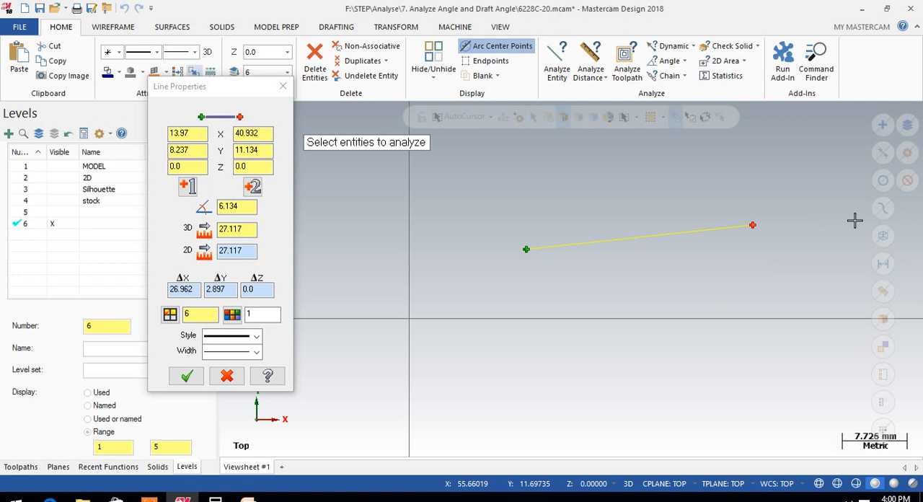
click(185, 187)
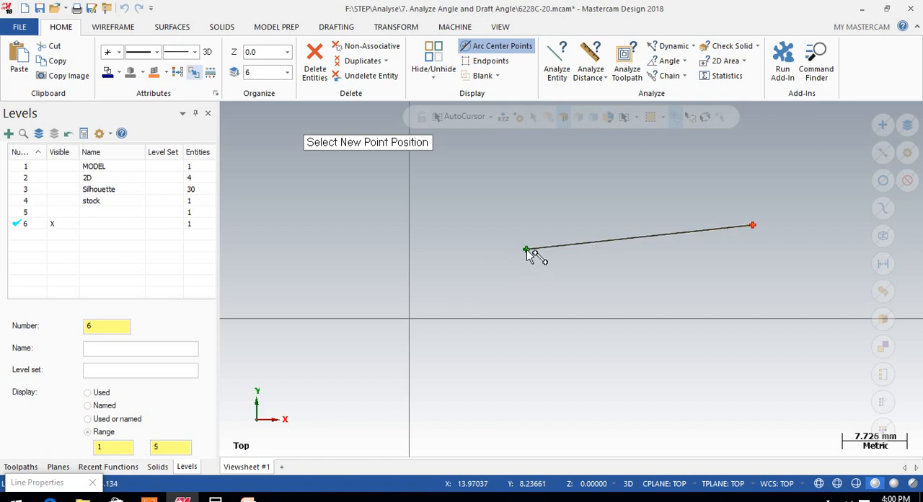
click(525, 224)
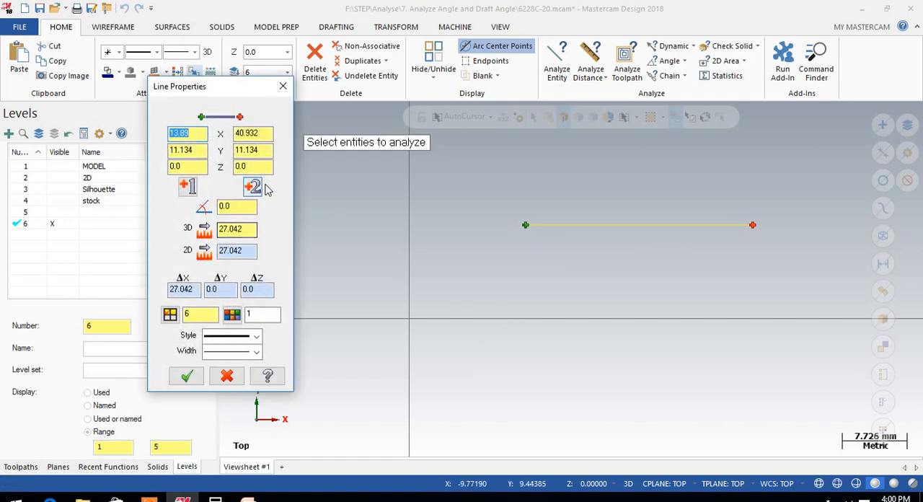
Reposition the line's second endpoint farther along the same horizontal, at about X 43.67, Y 11.134
click(253, 187)
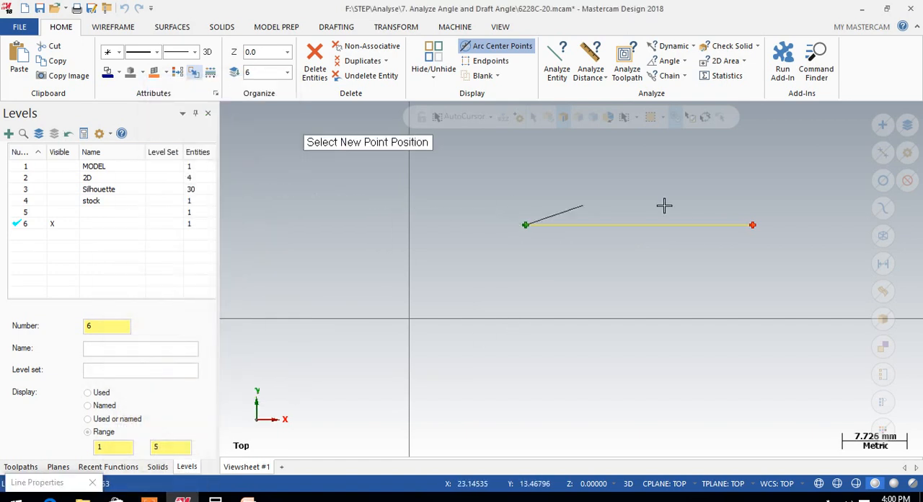
click(753, 225)
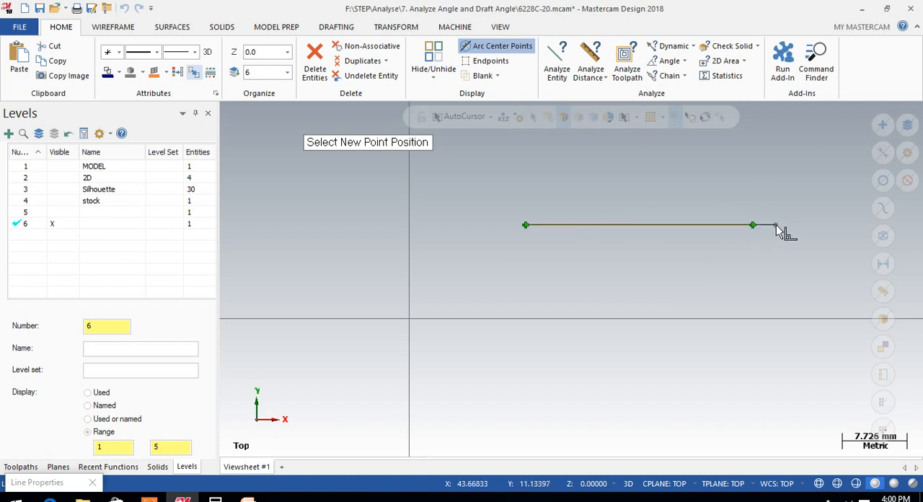
click(775, 227)
click(242, 207)
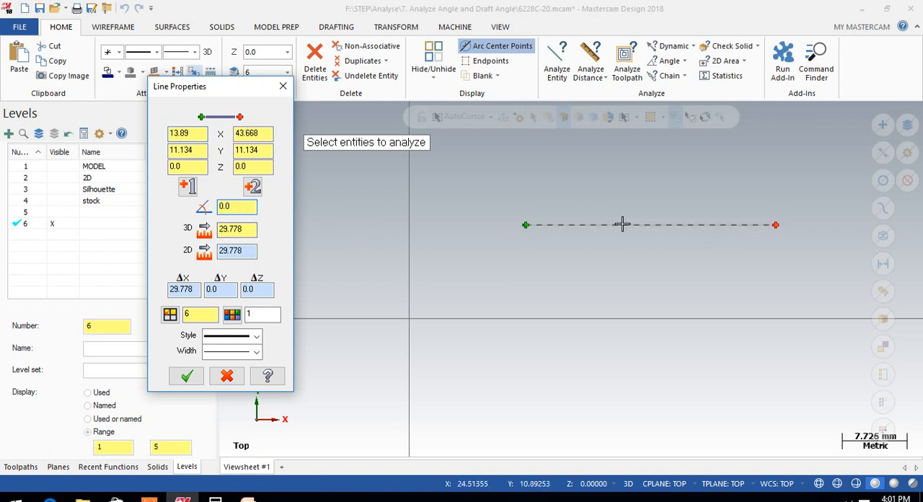
Move the line's second endpoint outward and down to about X 46.73, Y 6.79, and set the 3D length to 30 mm
click(253, 187)
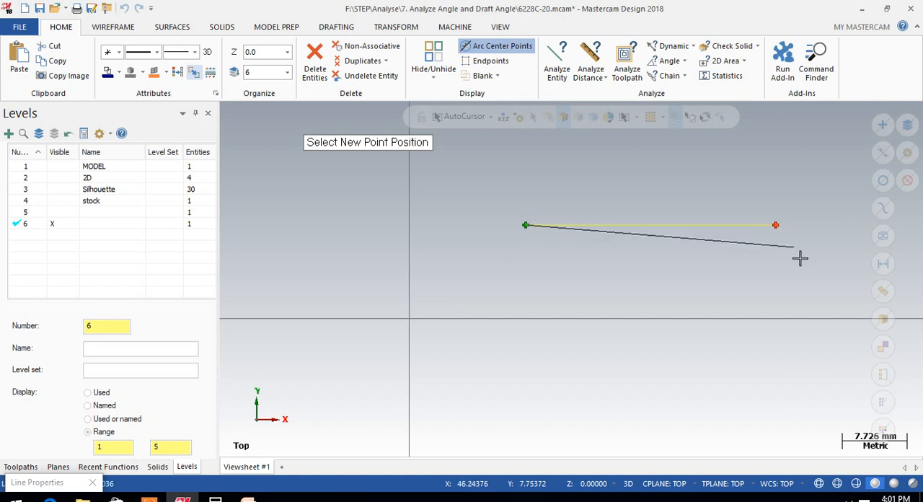
click(801, 261)
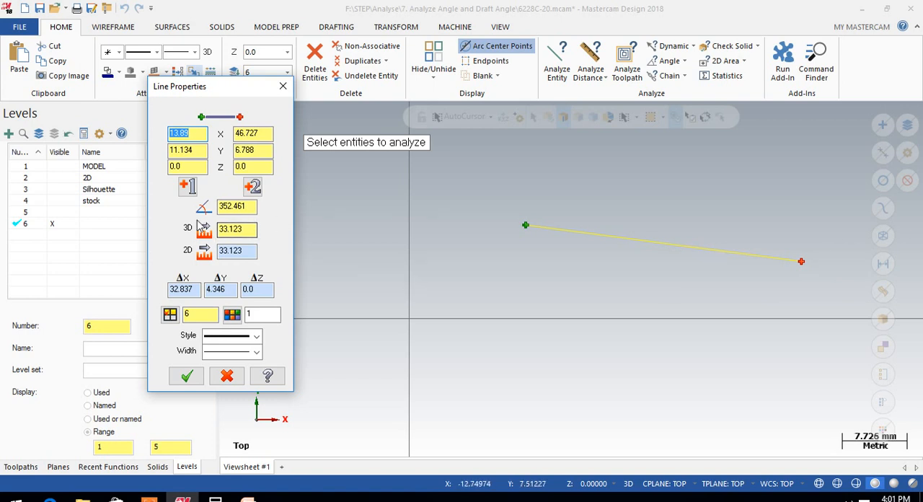
click(249, 230)
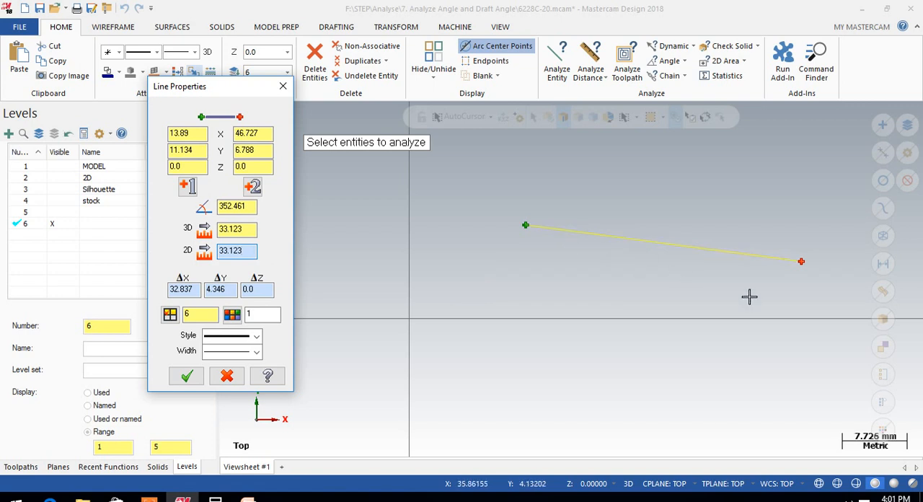
drag(246, 229, 217, 235)
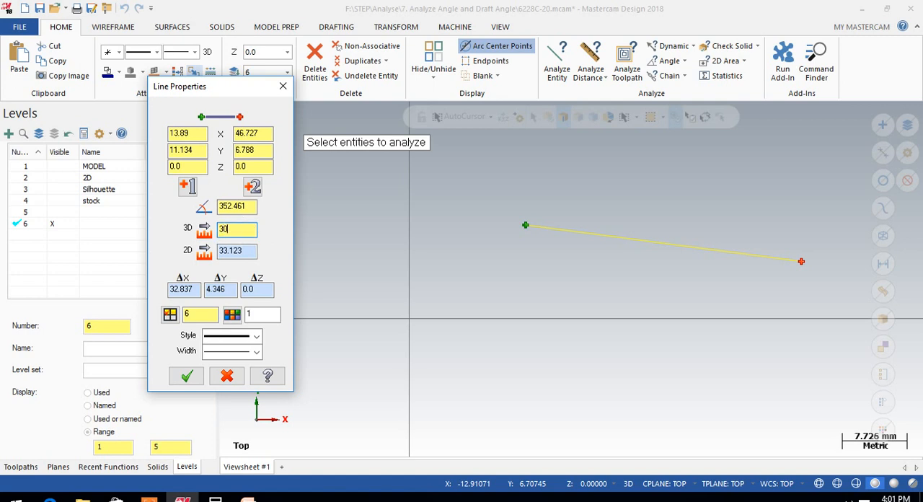
key(Return)
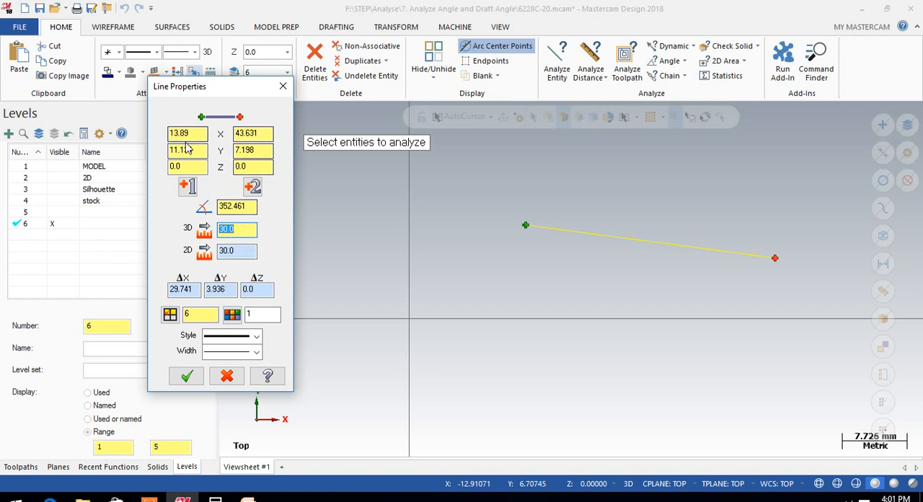
click(248, 230)
double_click(241, 252)
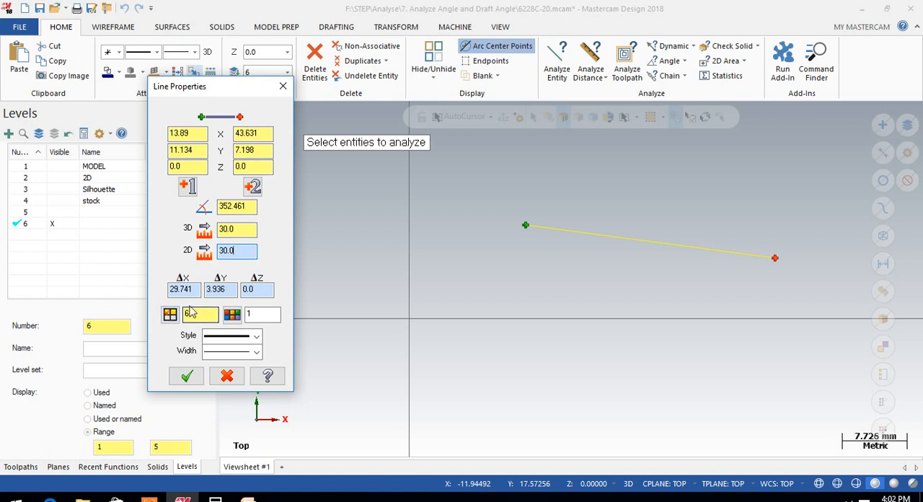
View the color choices available for the analyzed line
drag(183, 87, 261, 87)
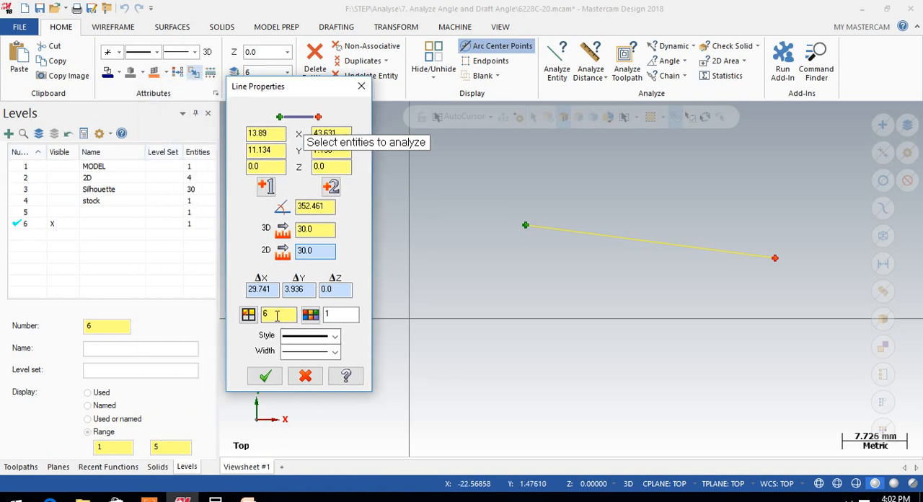
click(336, 312)
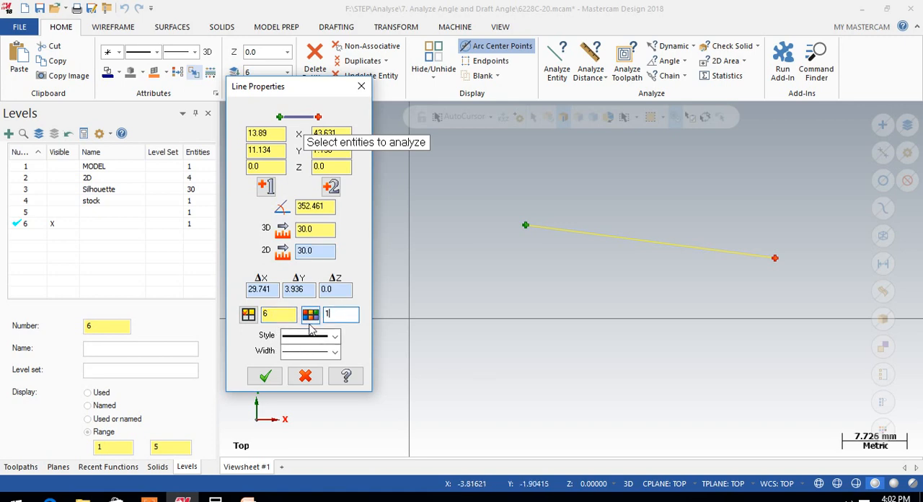
click(310, 315)
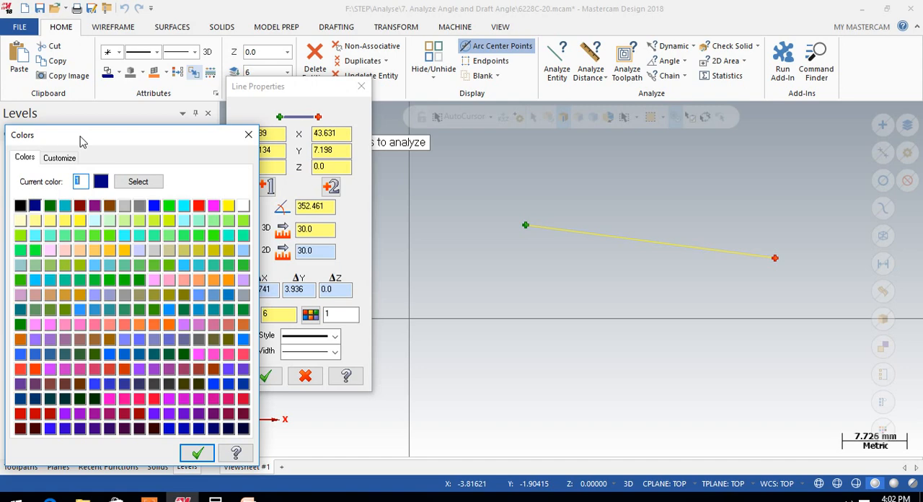
drag(81, 141, 120, 100)
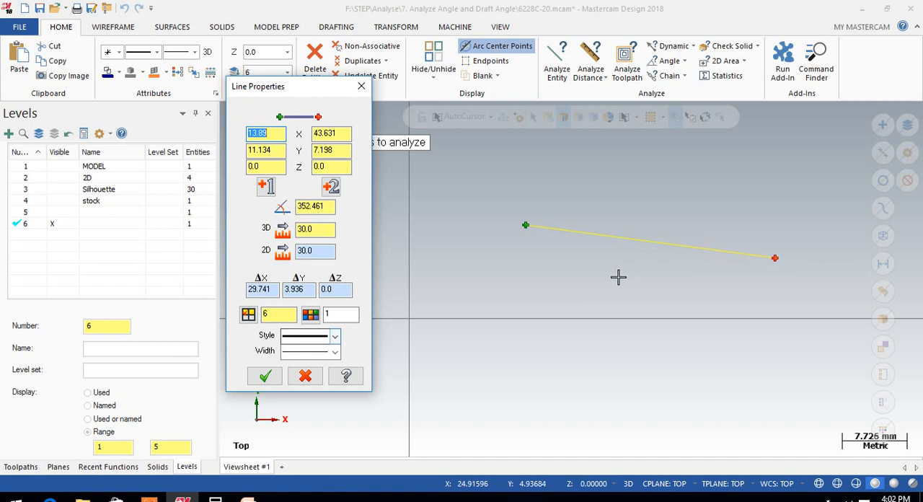
Set the line's style to the zigzag break line with the thinnest width
click(335, 338)
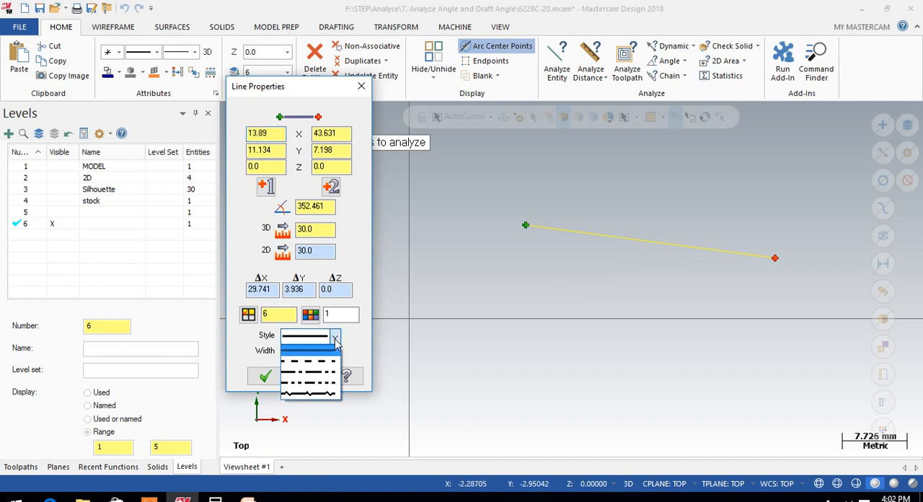
click(332, 363)
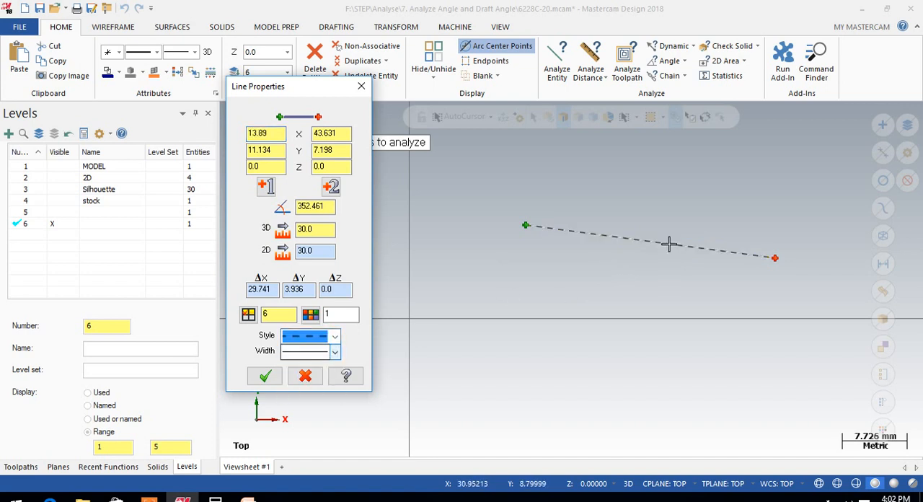
click(335, 336)
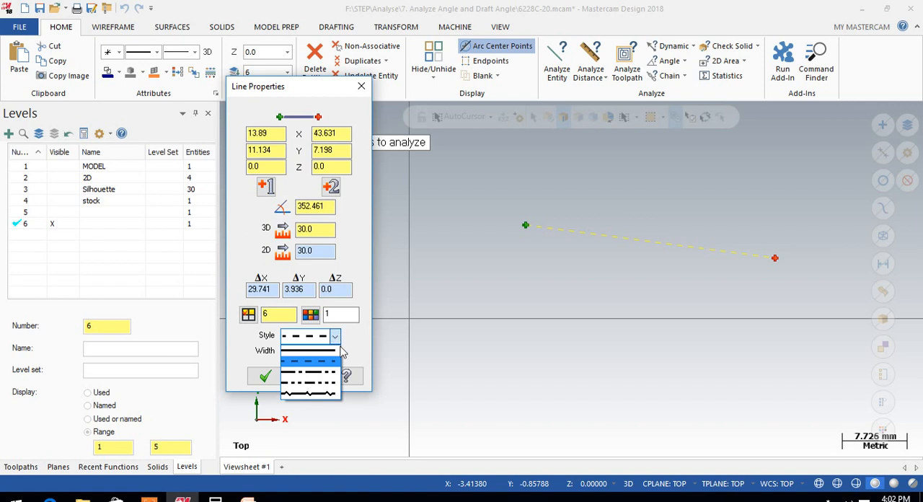
click(317, 393)
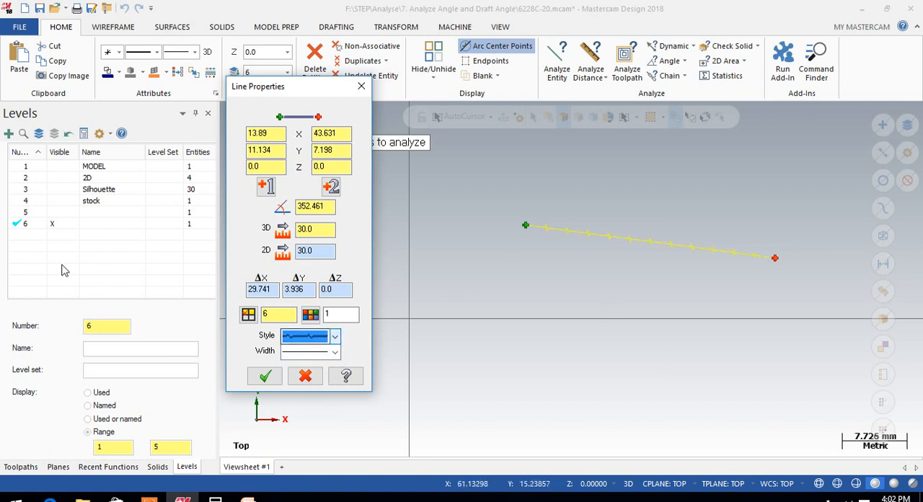
click(334, 352)
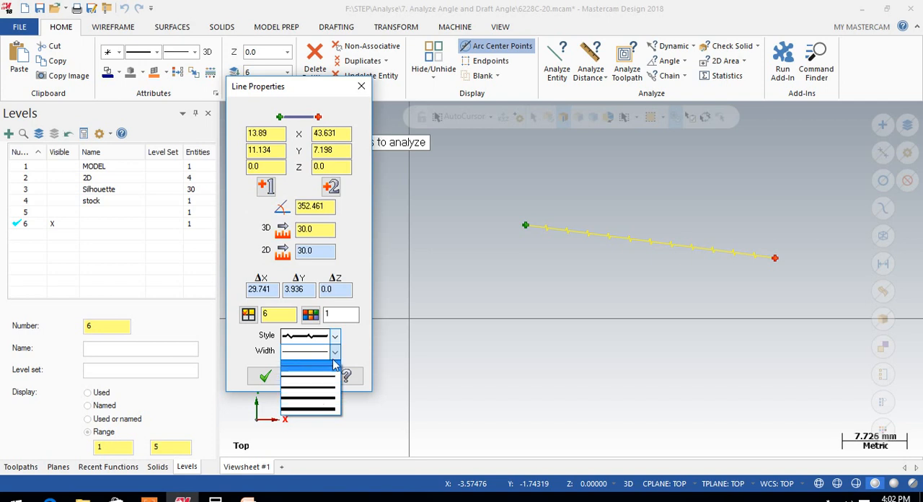
click(330, 364)
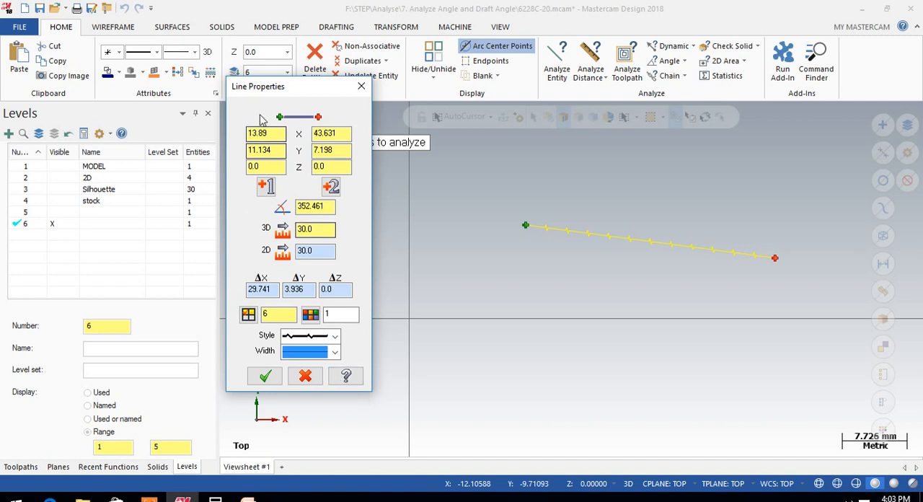
Open the help topic for line properties, expand its parameters and read the description of the X / Y / Z endpoint coordinates
drag(282, 87, 410, 132)
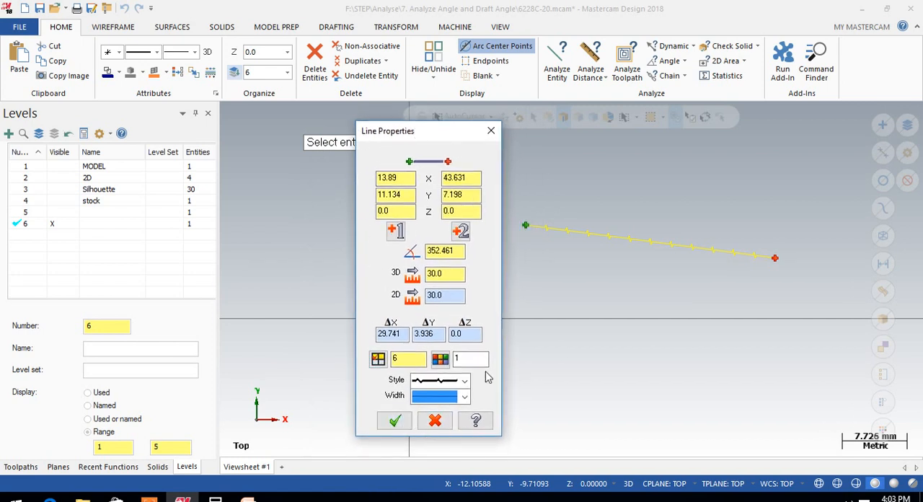
click(476, 422)
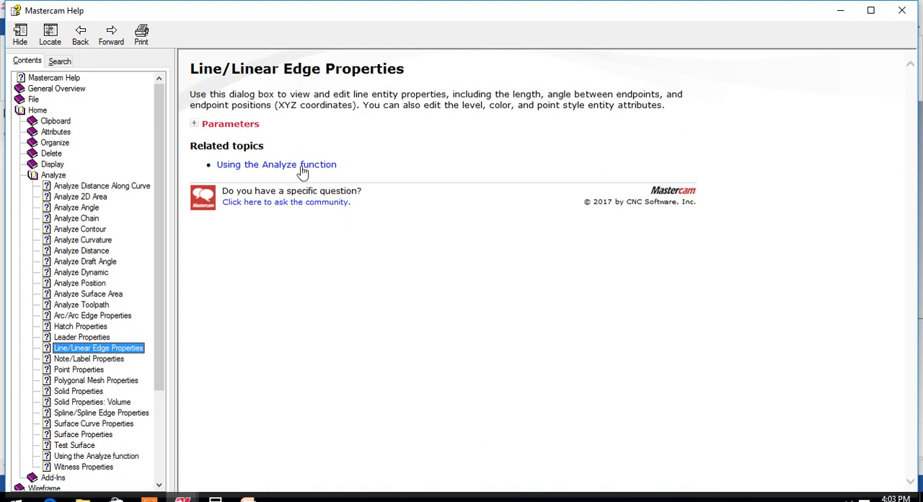
click(188, 93)
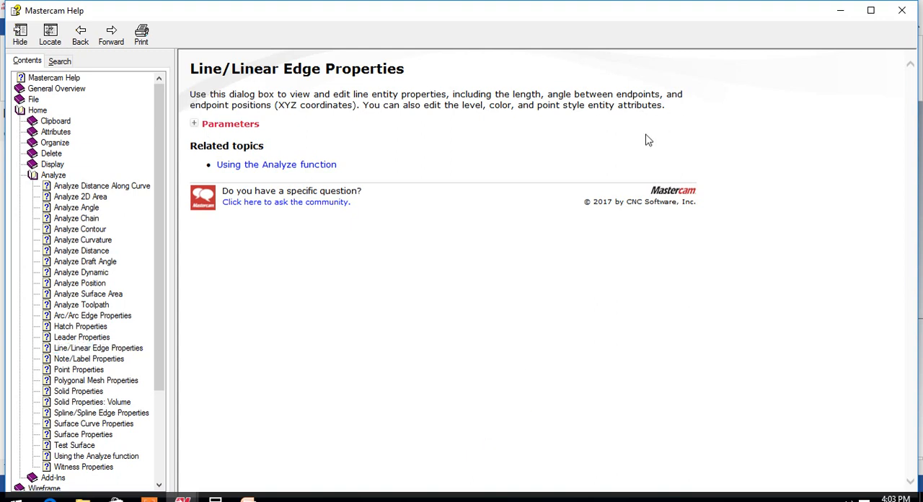
click(194, 124)
drag(224, 142, 366, 152)
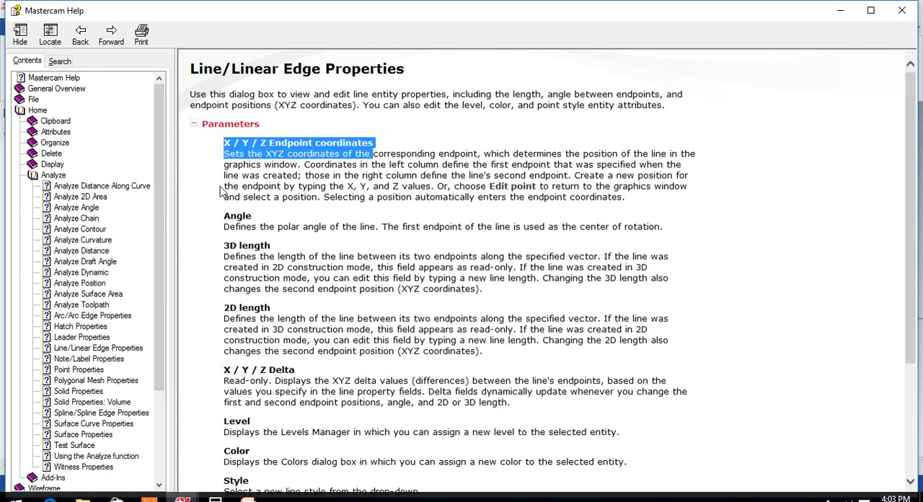
drag(224, 176, 329, 187)
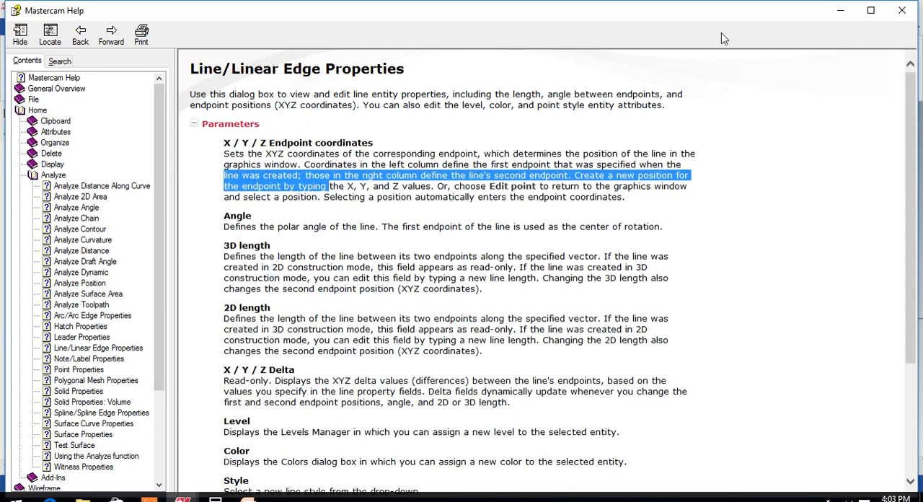
click(869, 10)
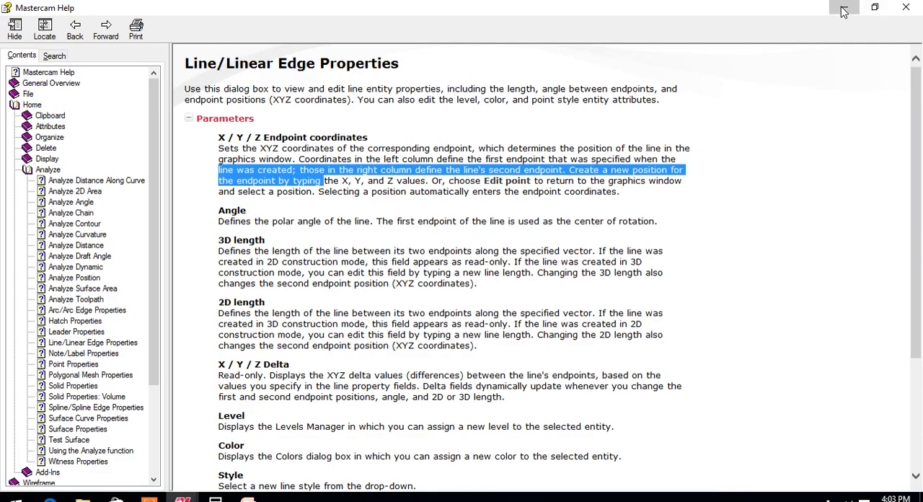
click(844, 11)
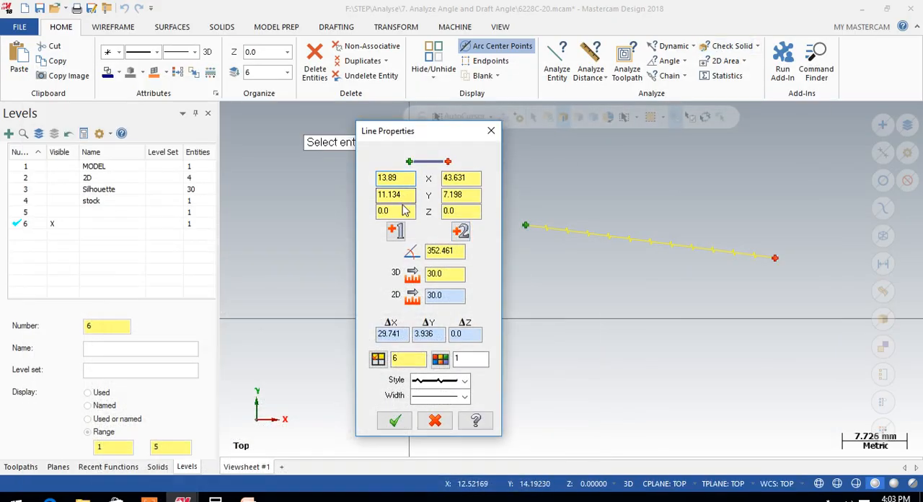
Return to the line properties help topic, read the Angle, 3D length and 2D length descriptions, and close the help
click(465, 209)
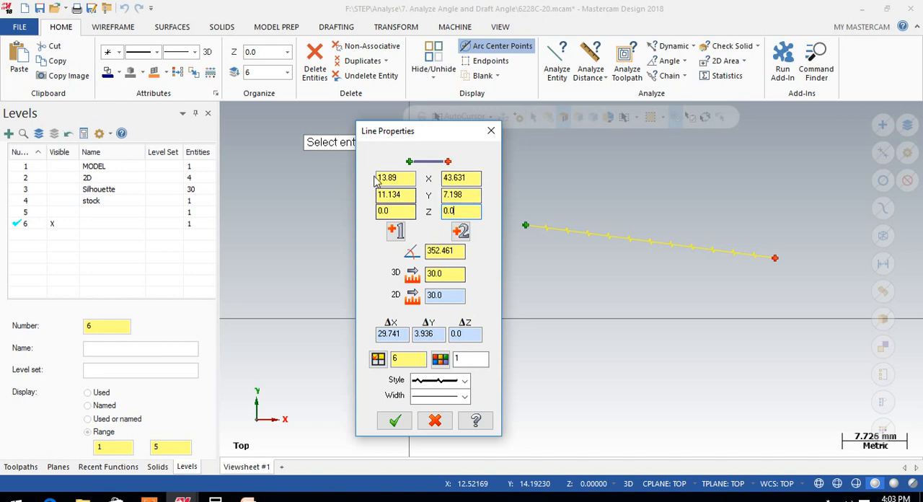
mouse_move(179, 484)
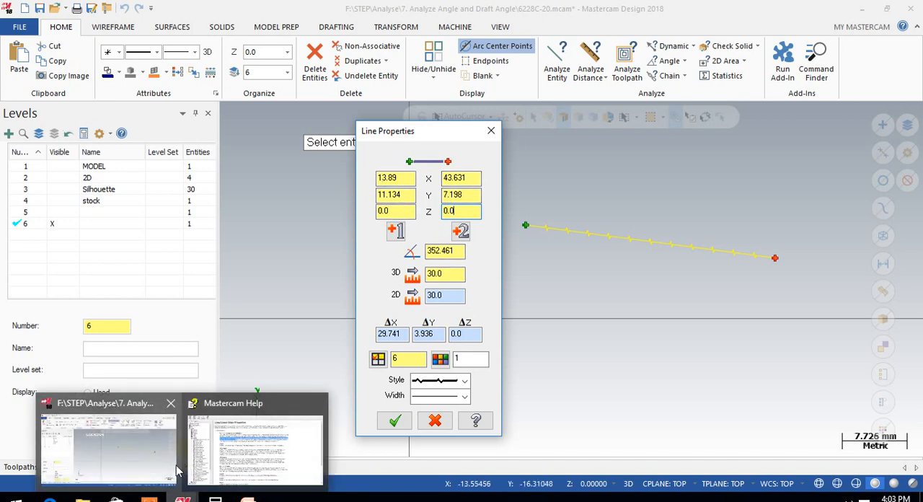
click(235, 425)
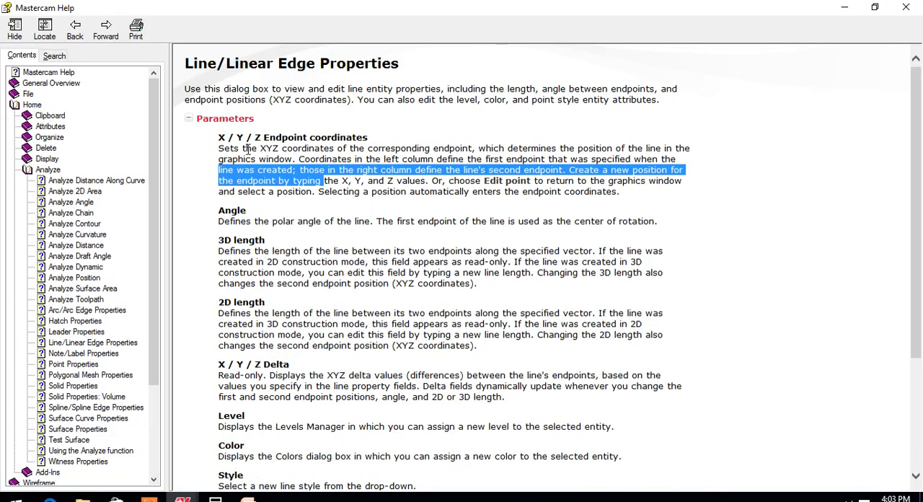
drag(219, 148, 255, 149)
drag(219, 220, 297, 222)
drag(218, 252, 273, 252)
drag(219, 302, 264, 310)
click(905, 7)
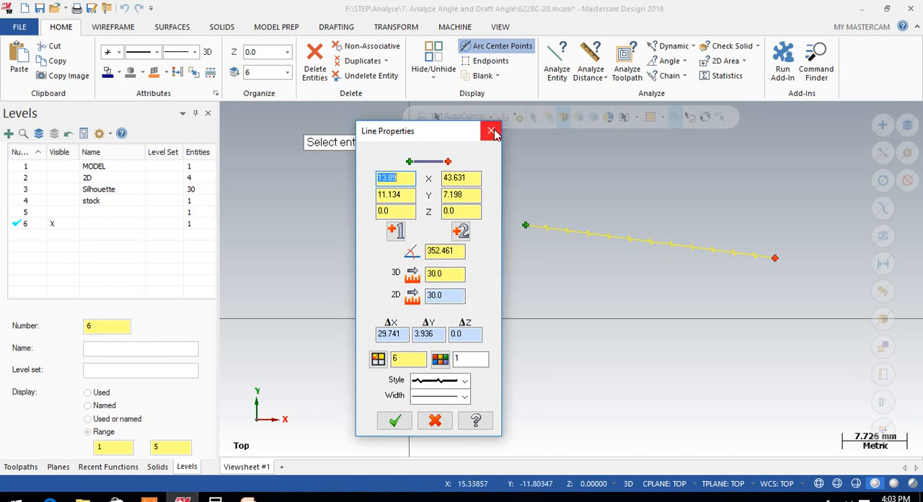
Set the line's style to solid, and dismiss the line properties without applying the edits
click(467, 381)
click(436, 395)
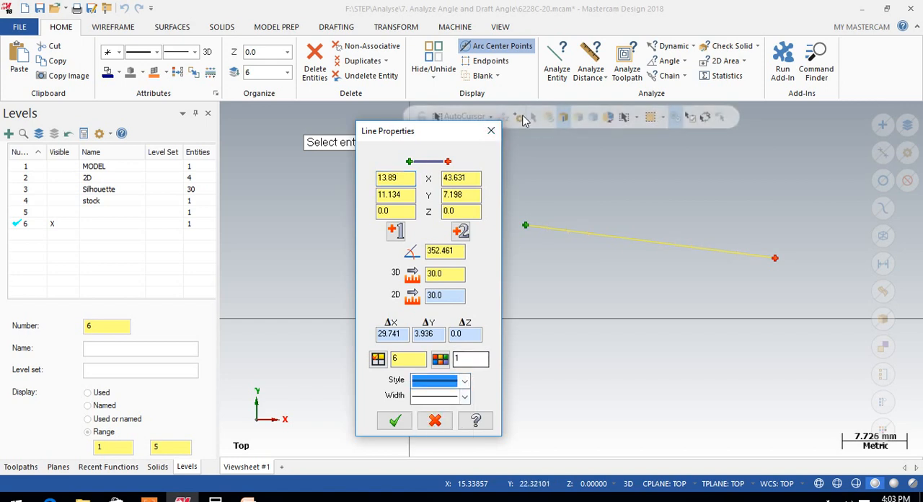
click(490, 132)
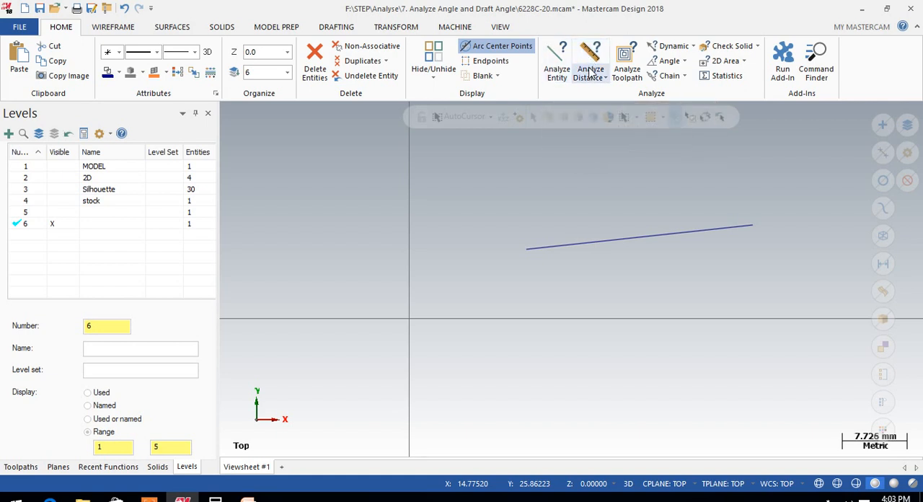
Analyze the line with Analyze Entity, check its 3D length, and close the properties
click(562, 67)
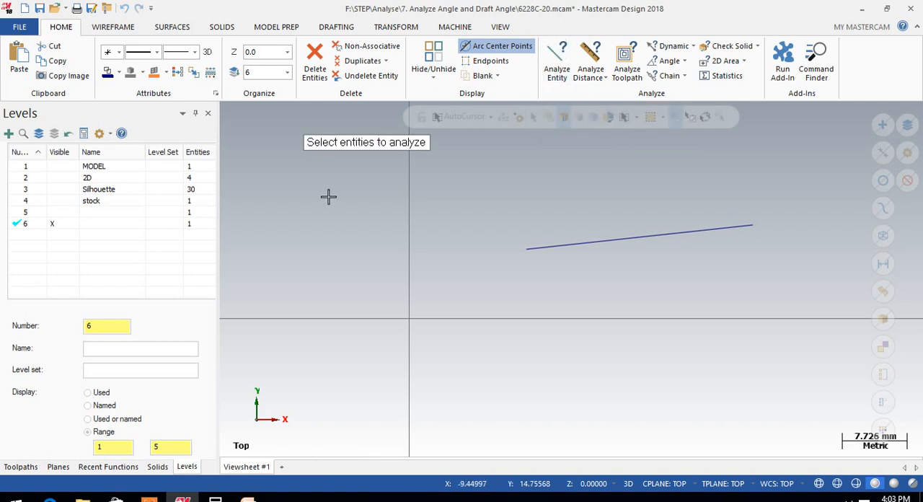
click(573, 239)
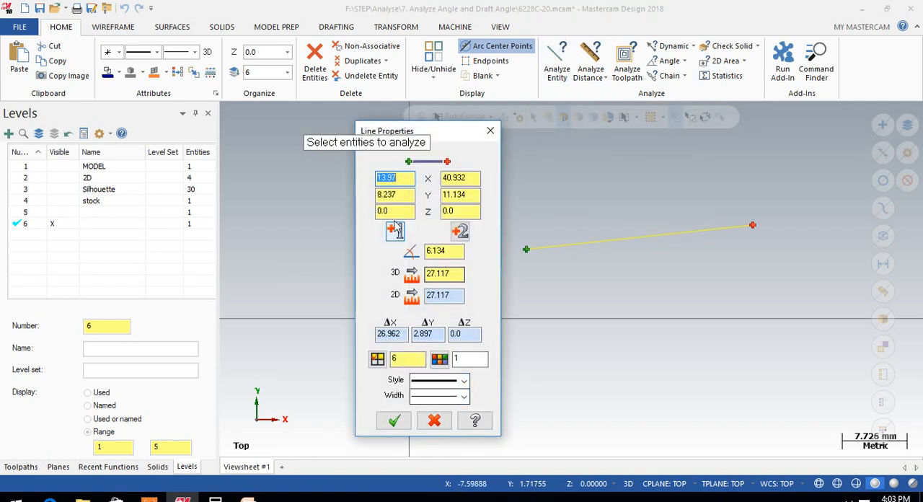
drag(416, 134, 337, 122)
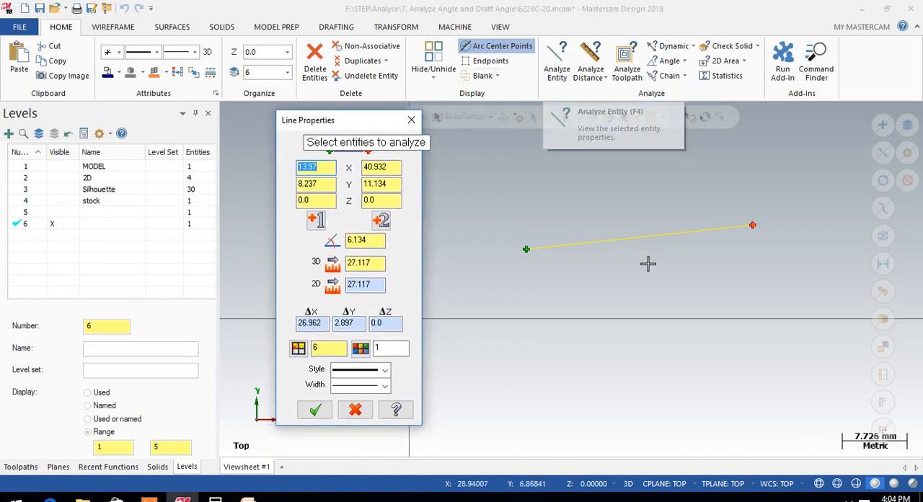
drag(371, 263, 361, 262)
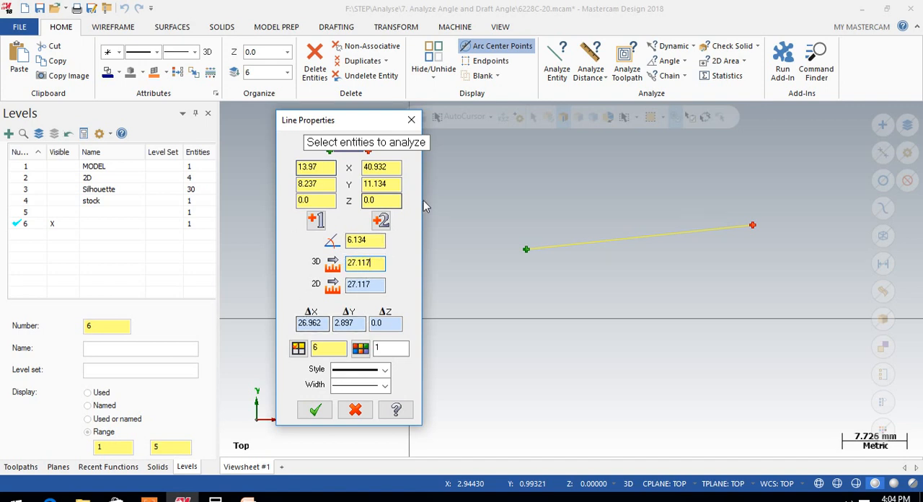
click(411, 120)
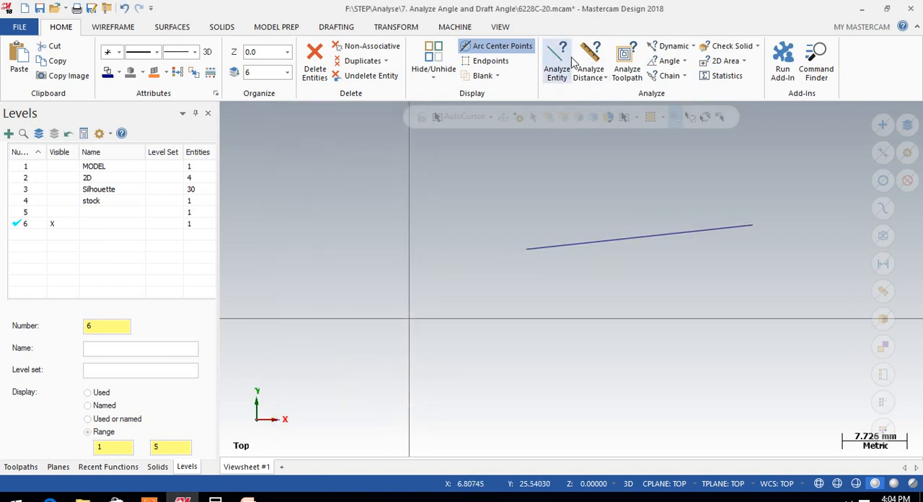
Measure the distance between the line's two endpoints with Analyze Distance and check the 3D length
click(592, 58)
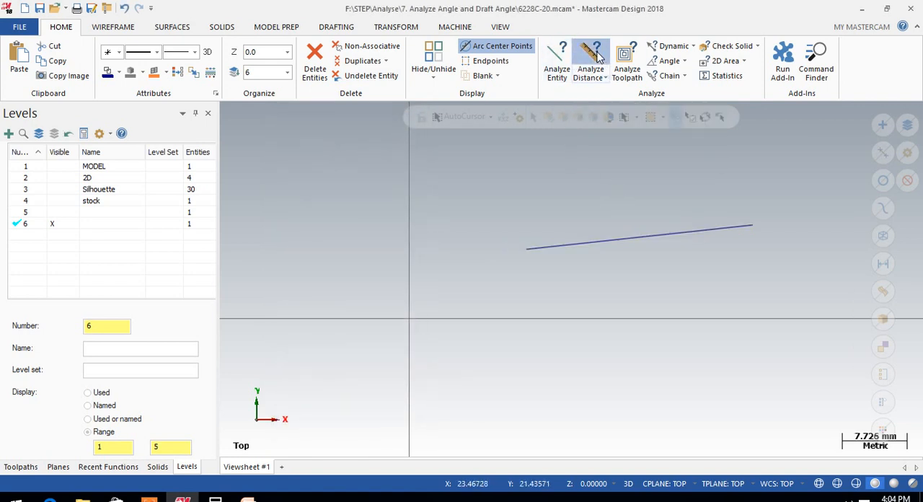
click(528, 250)
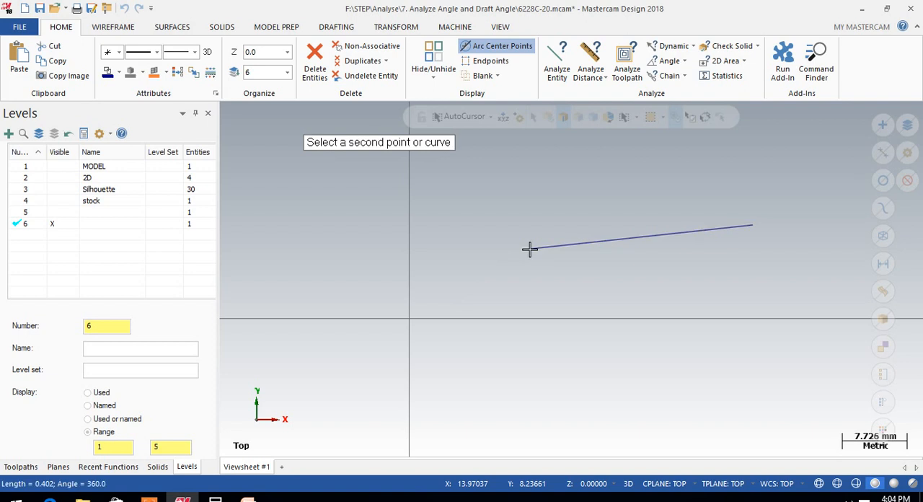
click(752, 228)
double_click(375, 320)
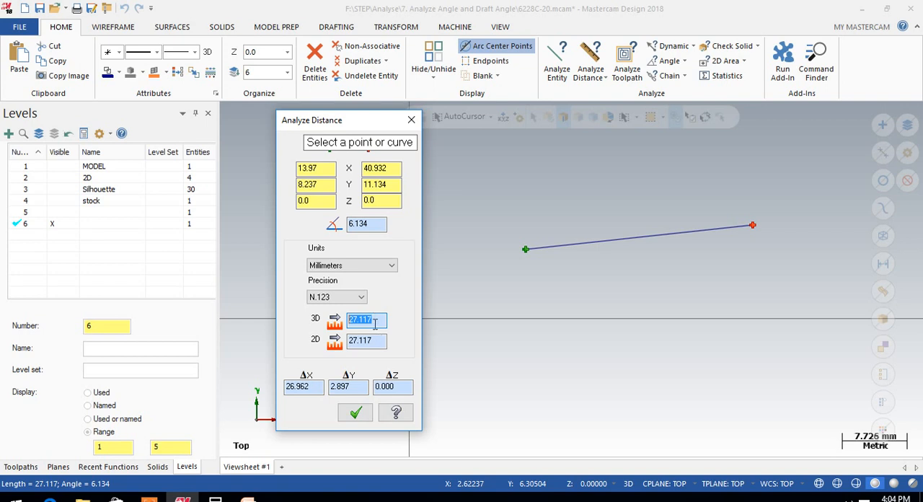
click(354, 412)
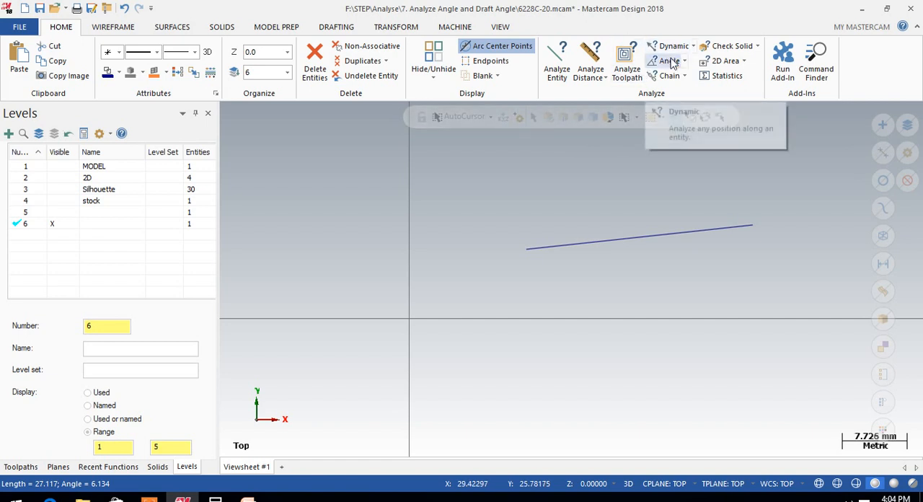
Delete the line on level 6, and show the MODEL level in isometric view
click(631, 246)
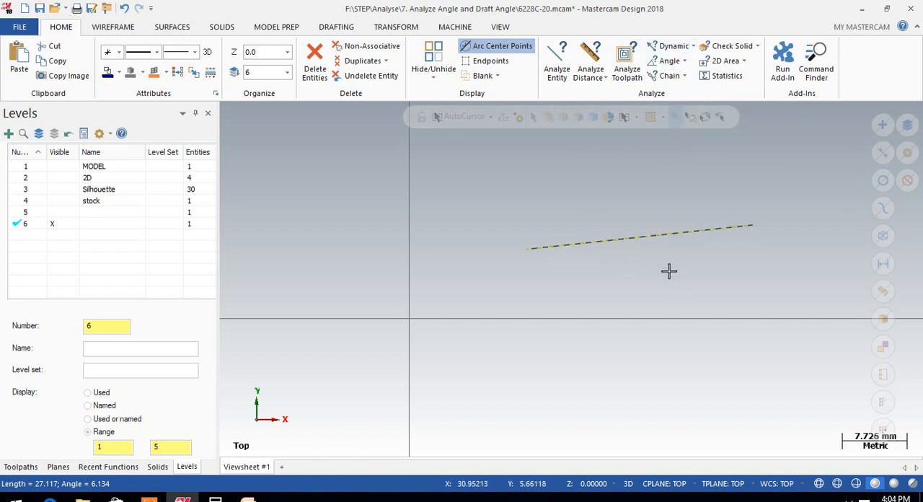
key(Delete)
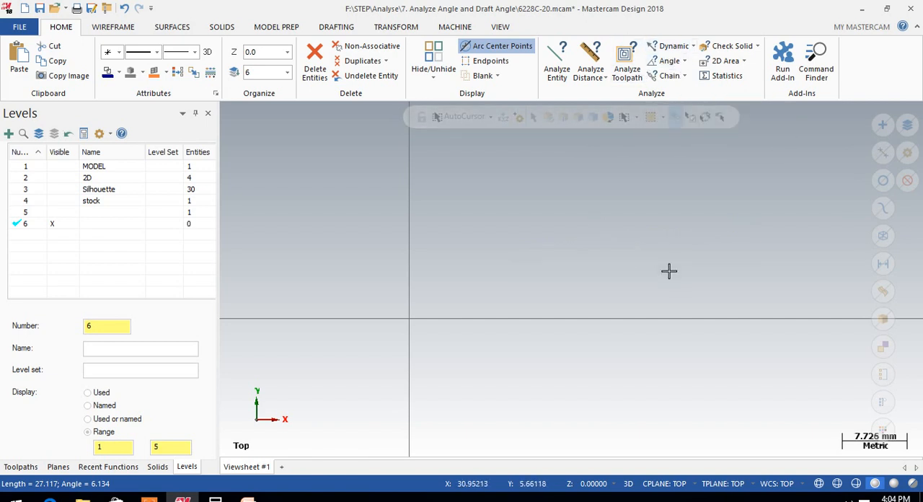
right_click(682, 224)
click(708, 343)
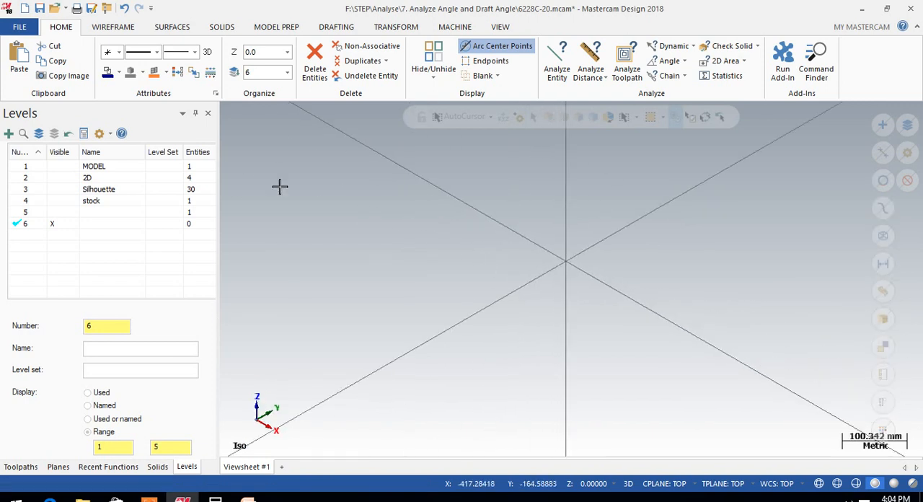
click(53, 166)
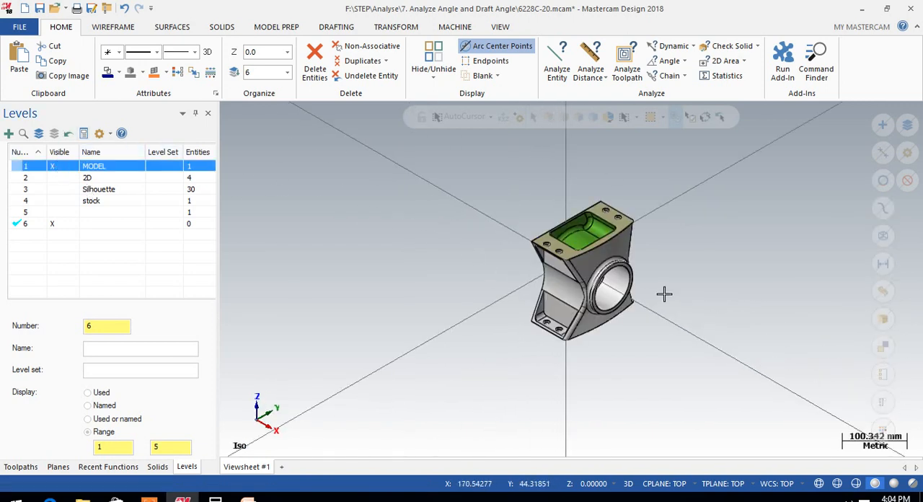
Start a dynamic analysis on the curved fillet face at the far end of the green pocket
scroll(617, 200, up, 2)
scroll(619, 204, up, 3)
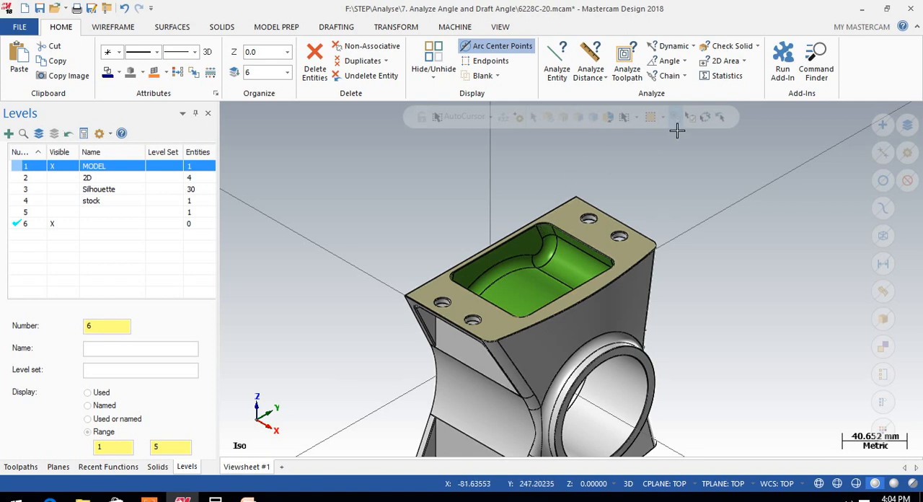
click(674, 46)
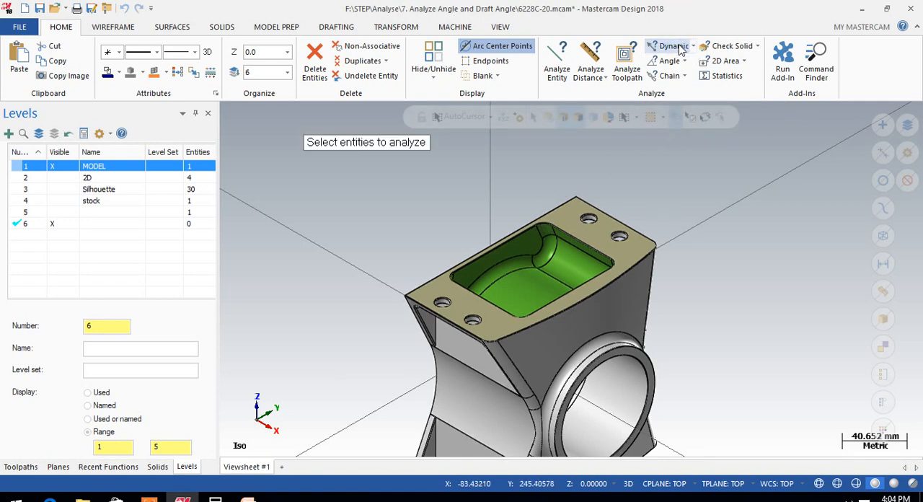
click(572, 266)
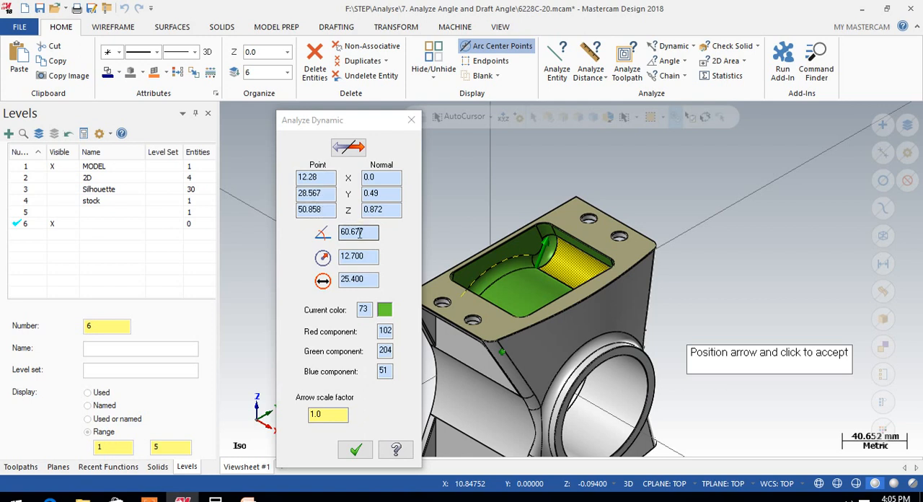
Check the fillet face's radius, diameter, color number and arrow scale factor in the dynamic analysis
click(366, 258)
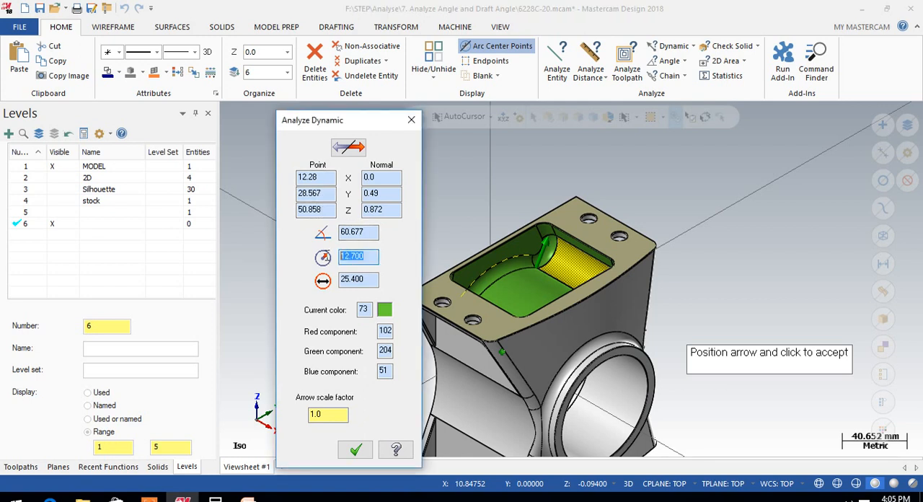
key(Tab)
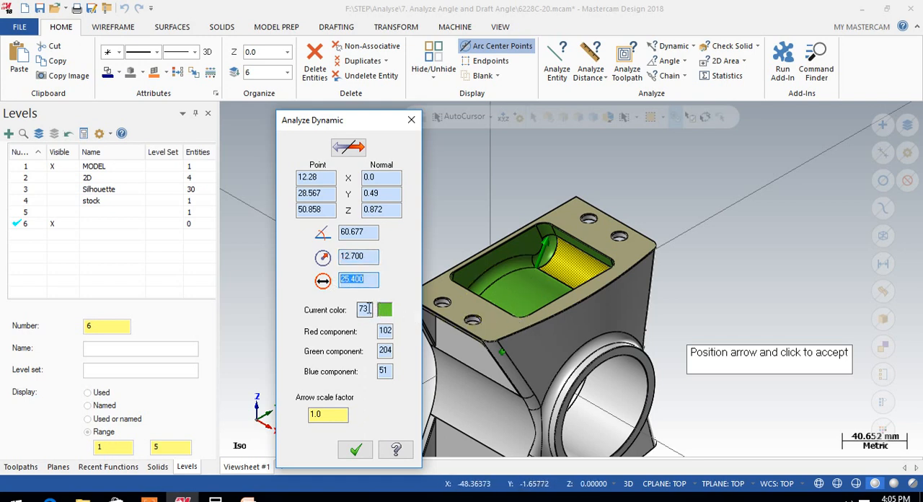
click(364, 309)
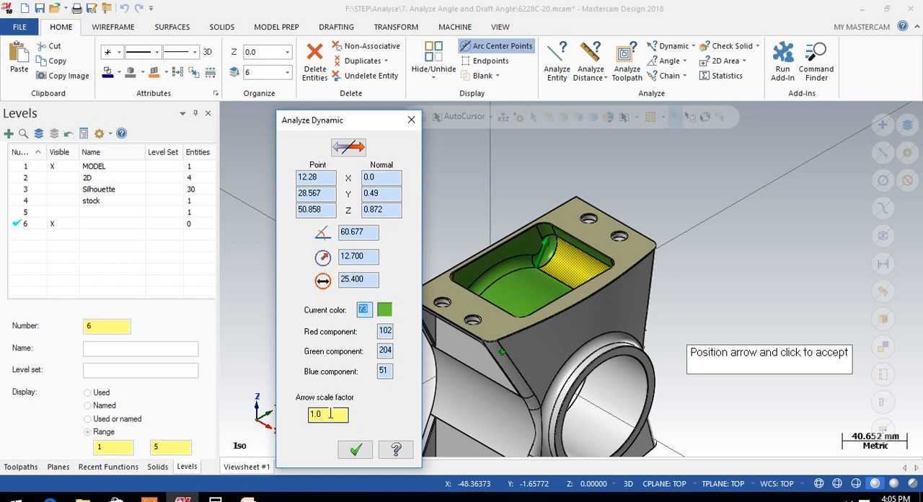
drag(330, 413, 316, 415)
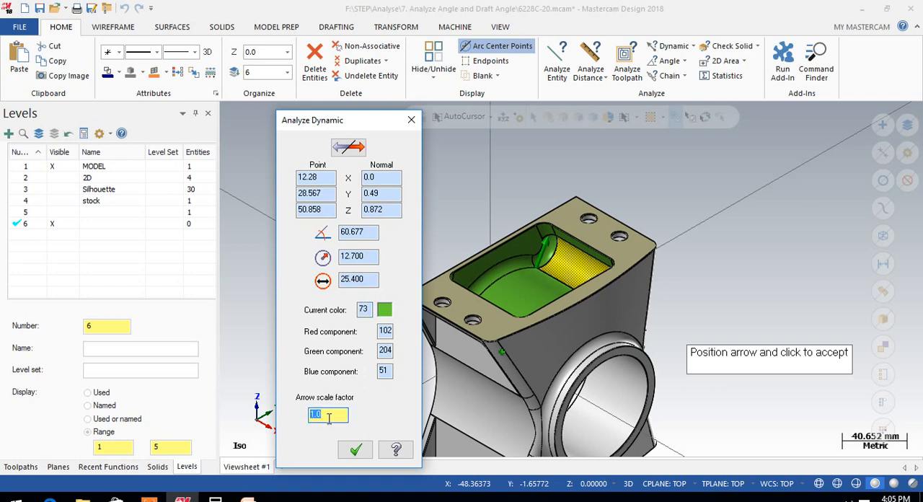
key(Return)
key(Return)
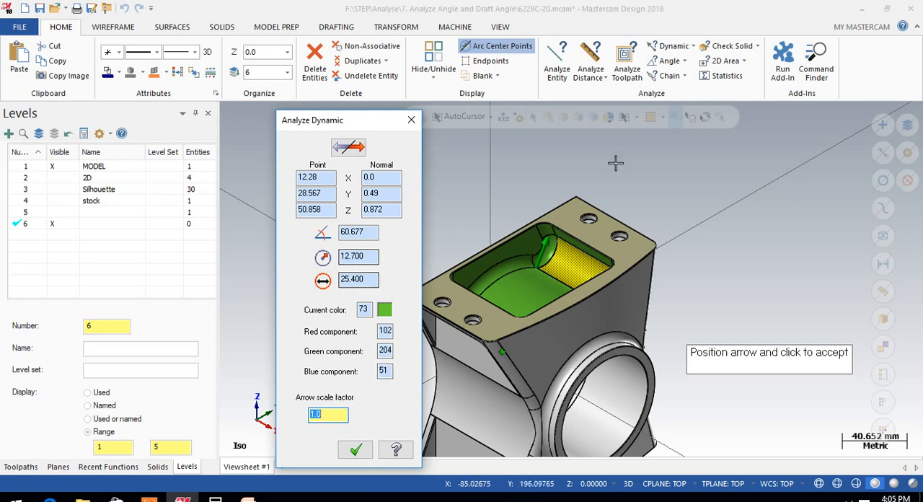
Analyze the cylindrical wall of the hole nearest the far corner of the top face, and check its radius and diameter
scroll(591, 236, up, 10)
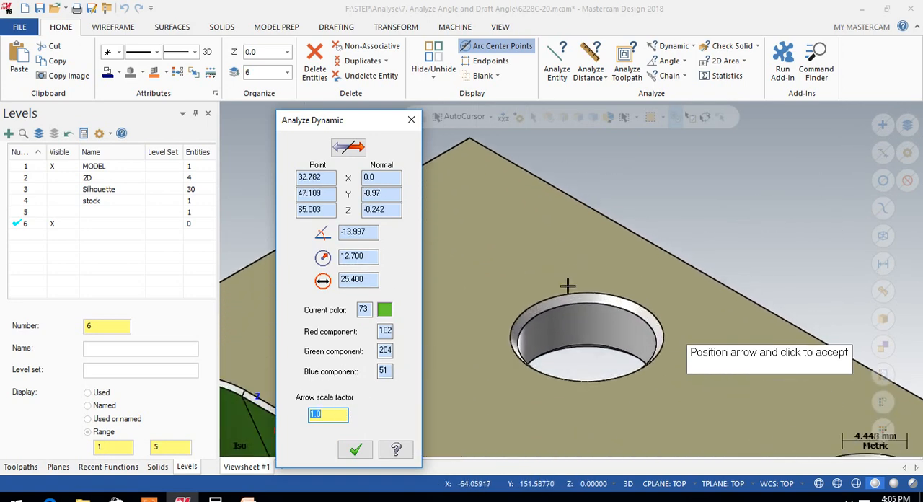
click(598, 335)
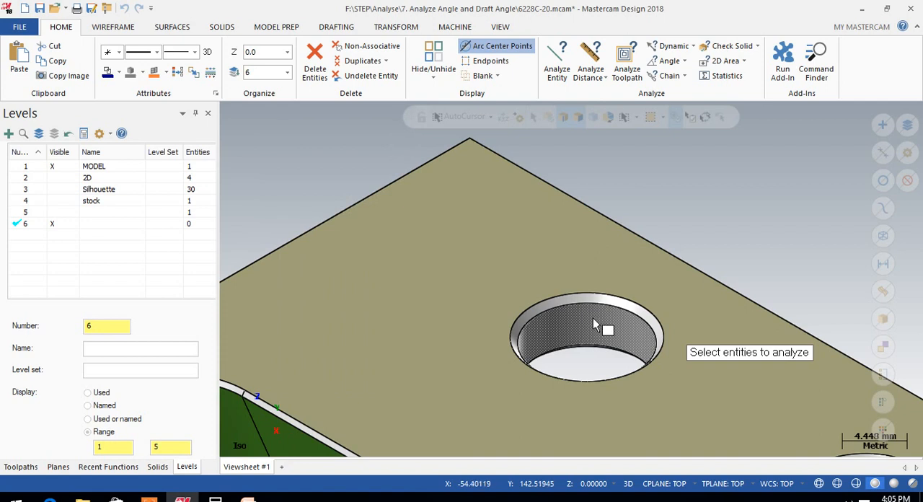
click(595, 325)
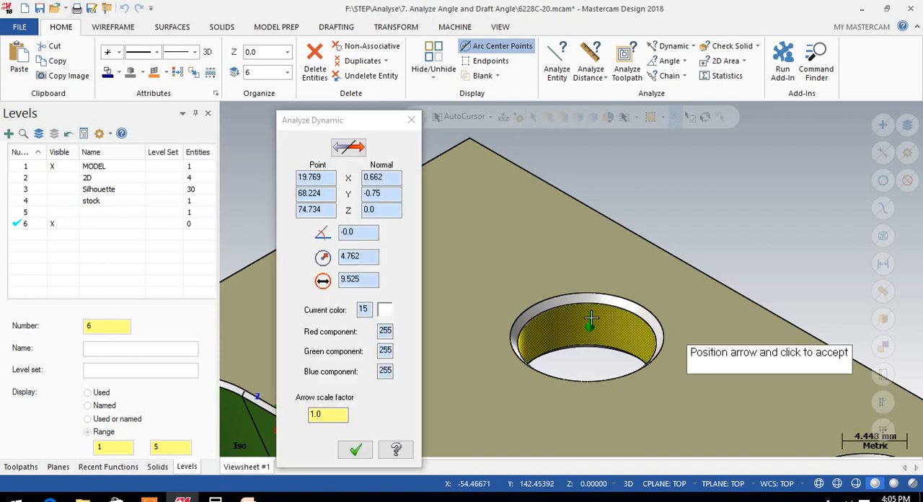
drag(365, 280, 330, 245)
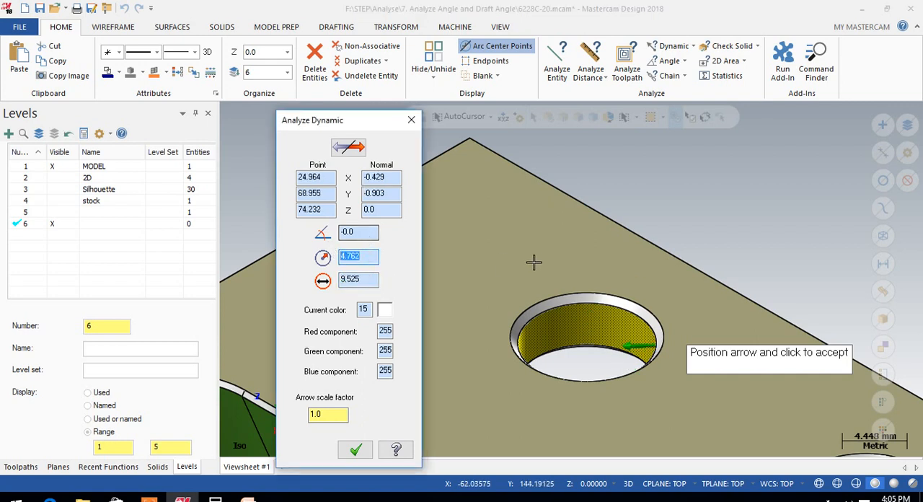
scroll(537, 256, down, 3)
scroll(593, 282, up, 5)
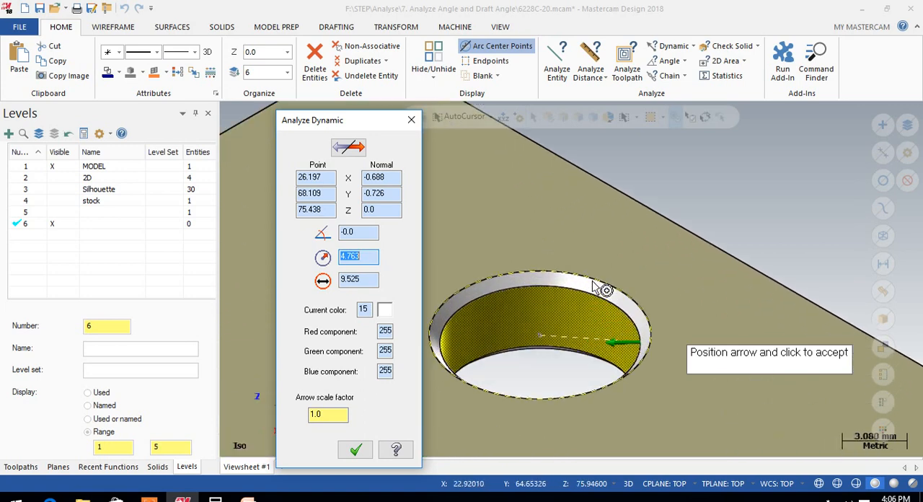
Analyze the chamfer face around the same hole, check its angle, and close the dynamic analysis
key(Escape)
click(618, 304)
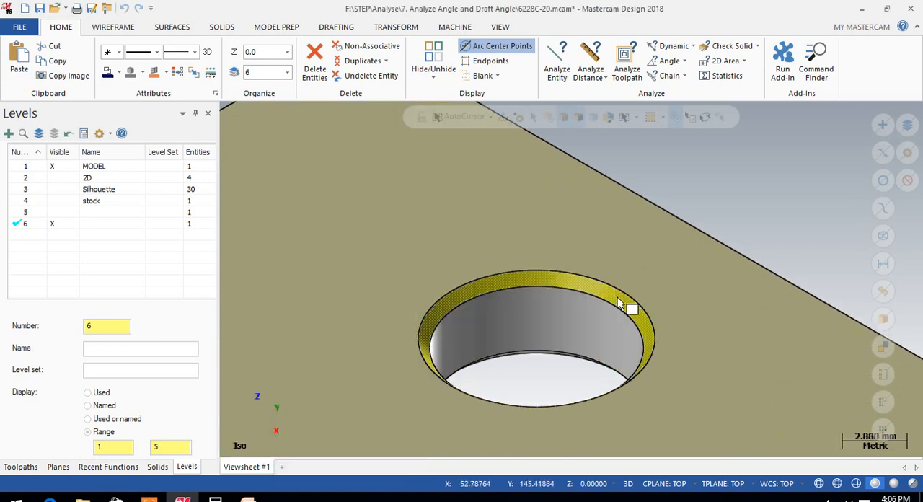
double_click(362, 234)
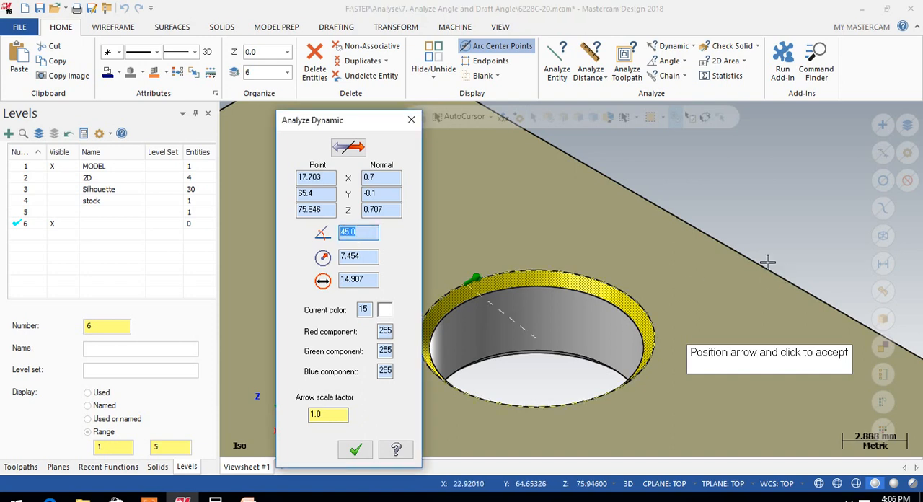
scroll(587, 262, down, 4)
scroll(589, 261, down, 8)
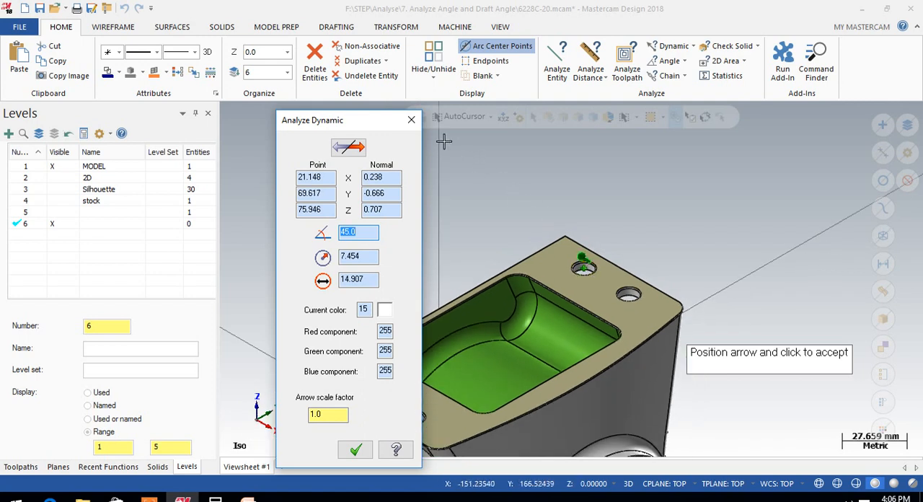
click(410, 122)
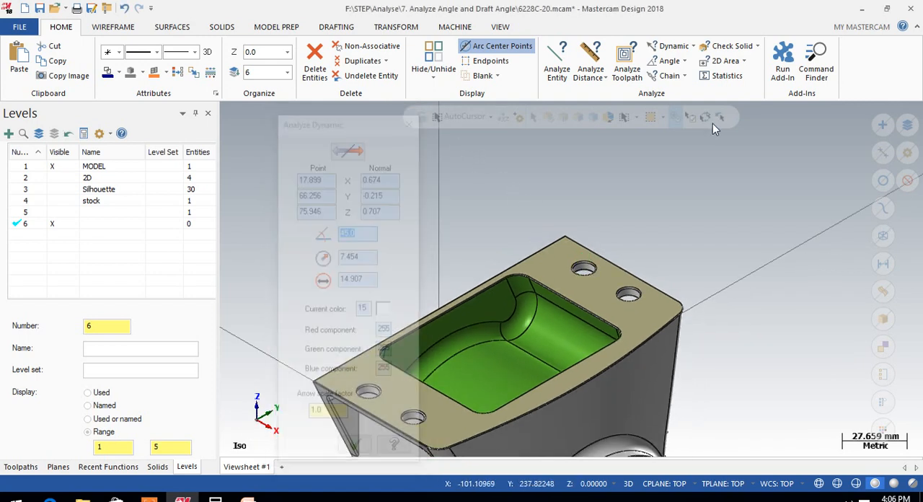
Use Analyze Position on the center of the hole nearest the far corner, check its XYZ coordinates, and close the results
click(692, 48)
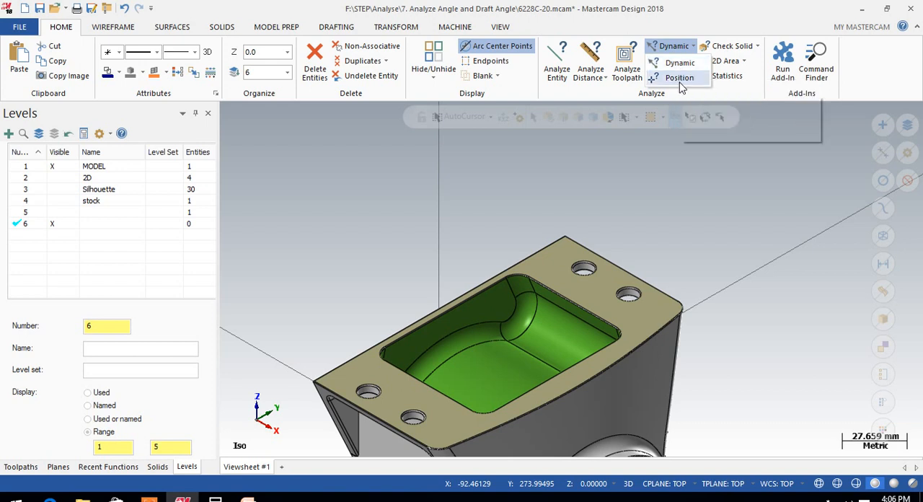
click(680, 79)
scroll(562, 266, up, 4)
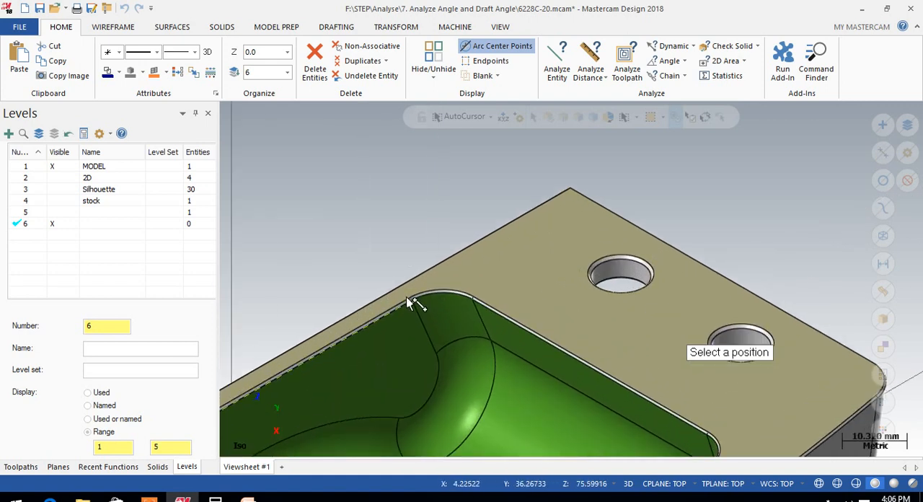
click(632, 268)
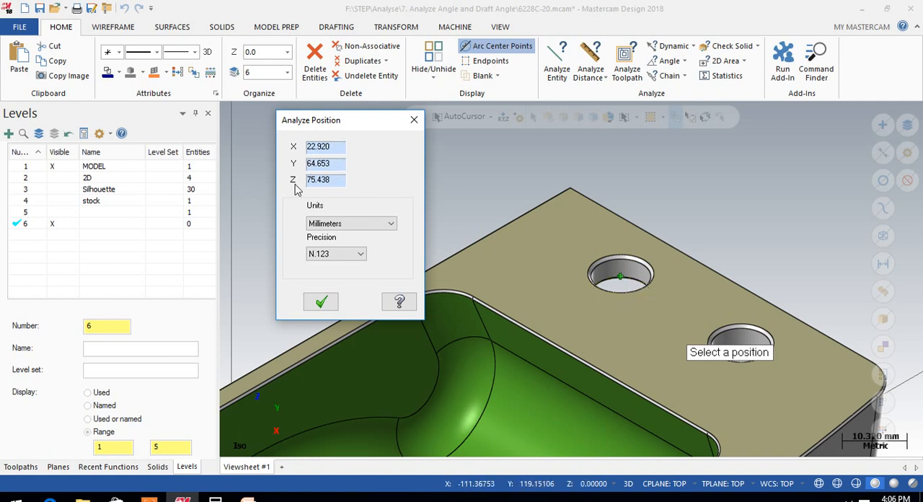
click(321, 303)
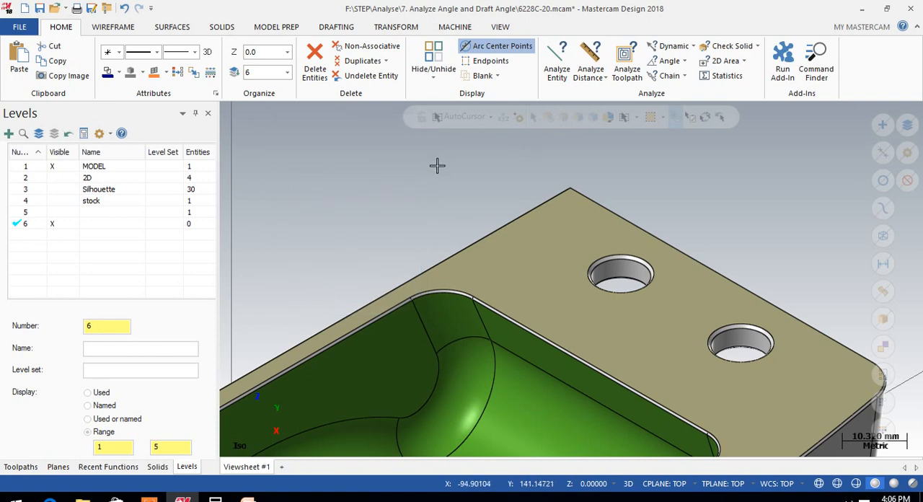
scroll(447, 170, down, 3)
scroll(447, 170, down, 2)
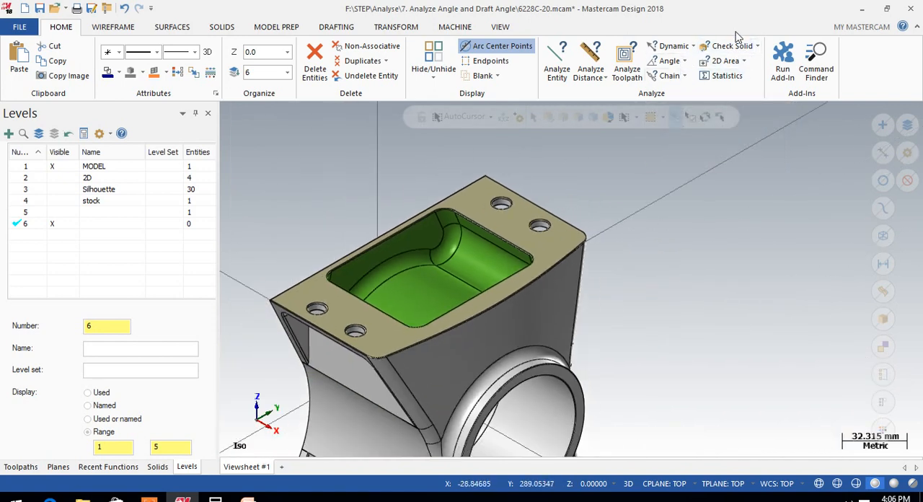
click(757, 46)
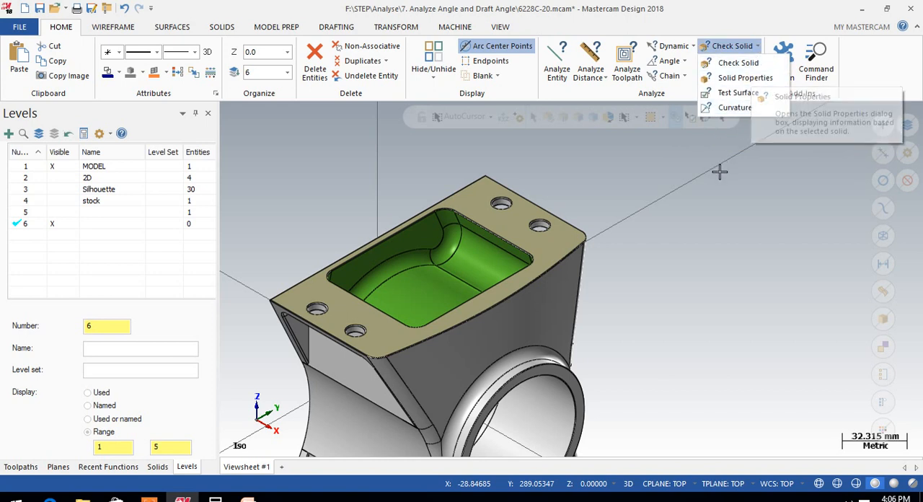
click(645, 201)
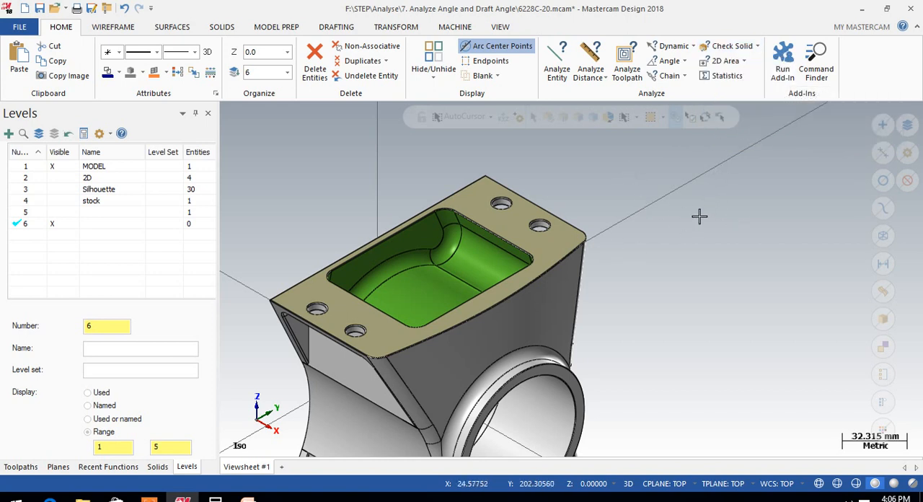
scroll(700, 216, down, 2)
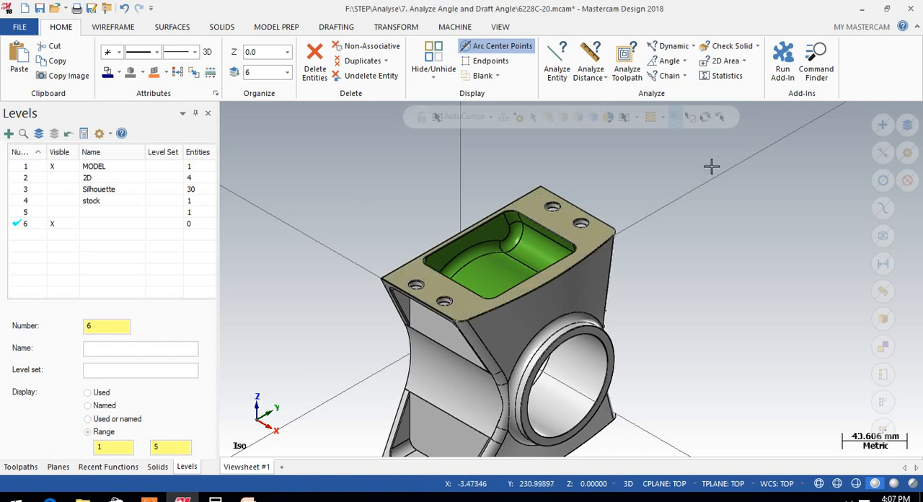
Analyze the solid model with Solid Properties and check its mass
click(755, 47)
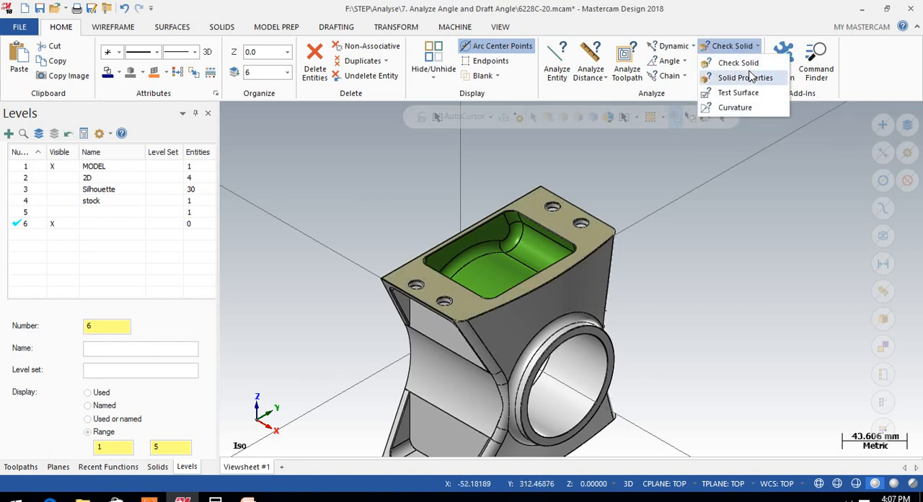
click(747, 78)
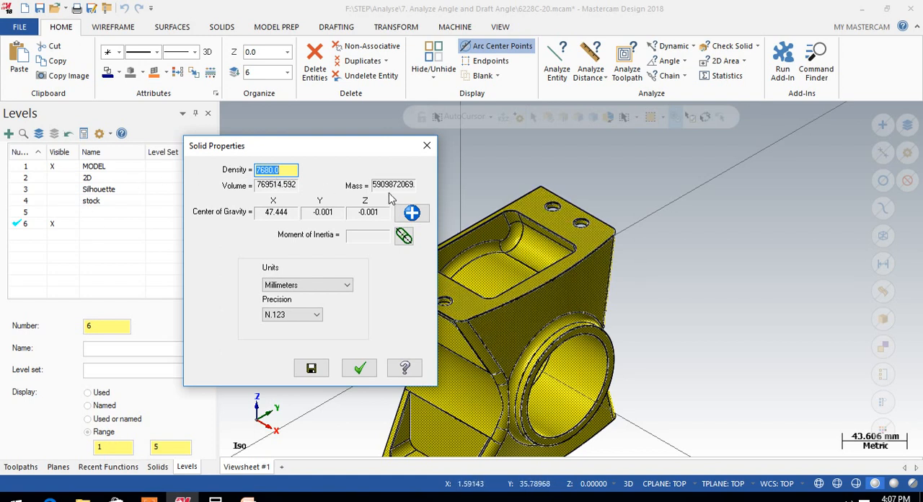
drag(401, 185, 387, 186)
Switch the solid properties units to Inches and back to Millimeters, comparing the mass and checking the volume
click(283, 284)
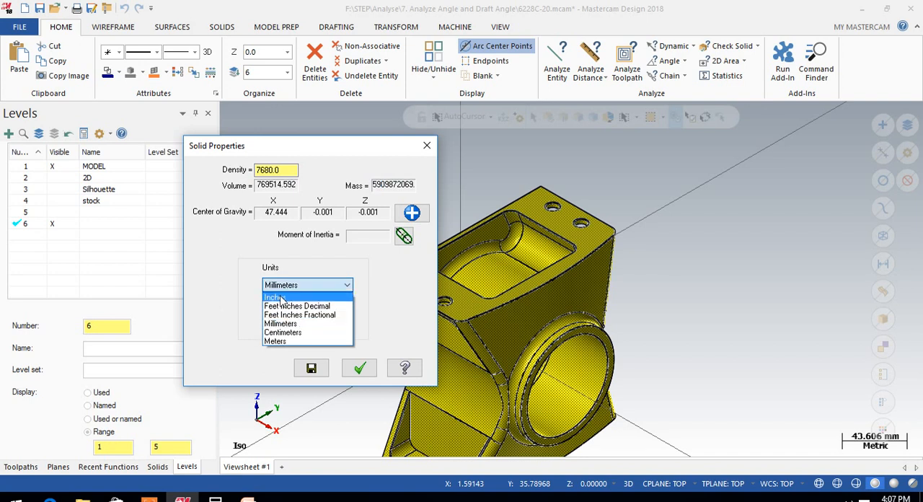
click(281, 298)
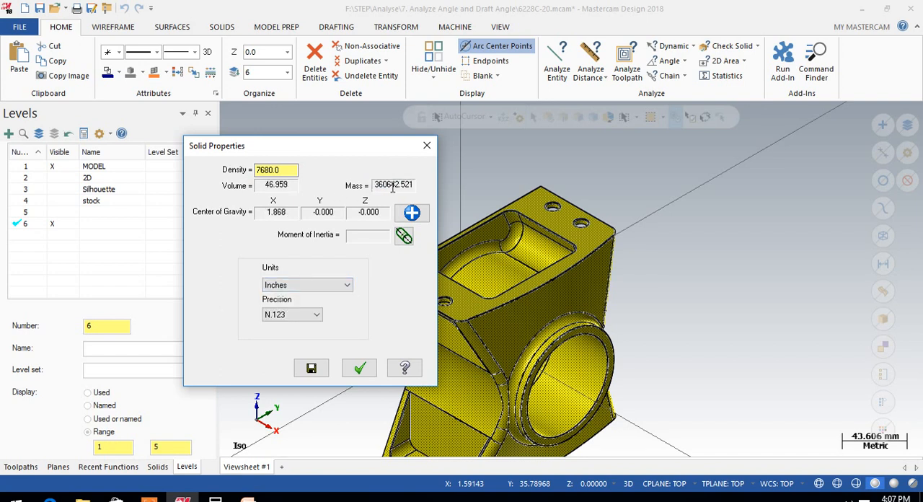
click(282, 286)
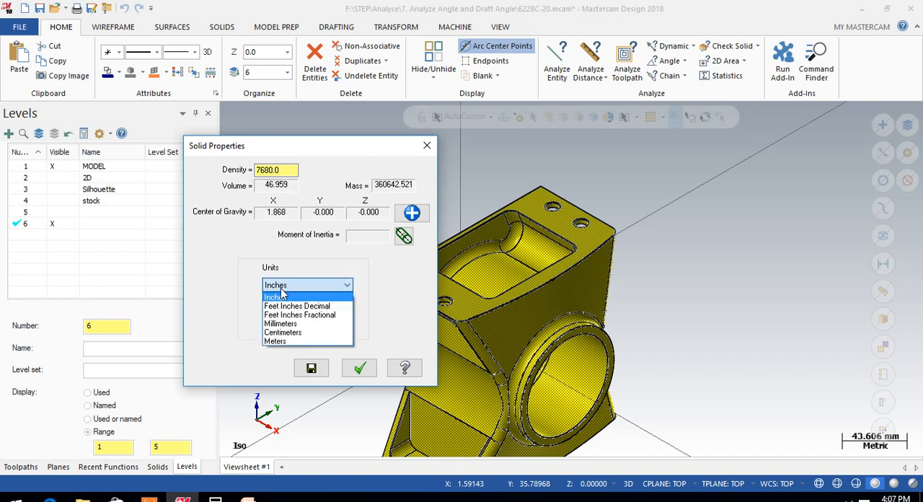
click(288, 329)
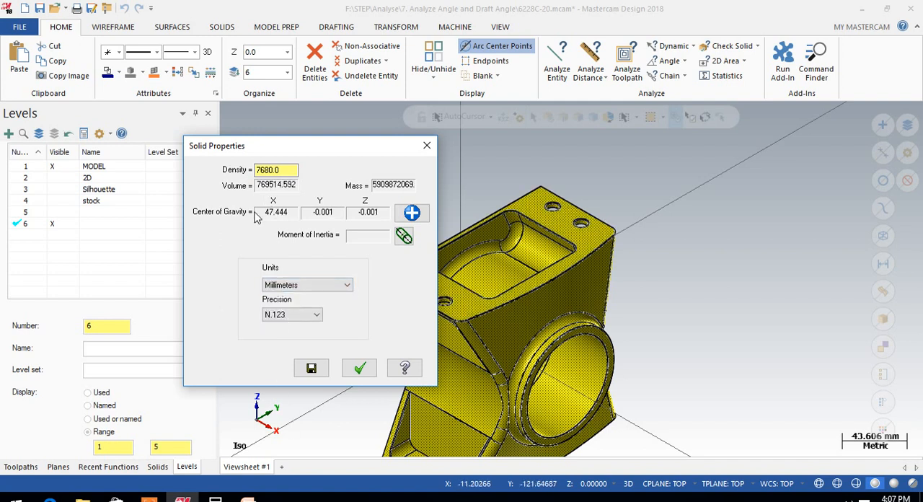
drag(406, 185, 377, 186)
click(405, 186)
drag(297, 185, 238, 176)
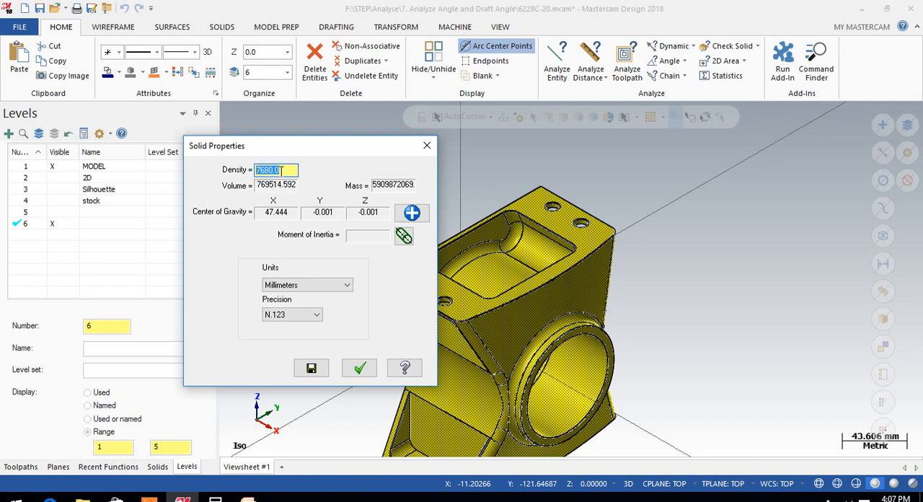
Set the solid's density to 700 to recalculate the mass, and close the solid properties
drag(280, 170, 226, 158)
text(7)
key(Return)
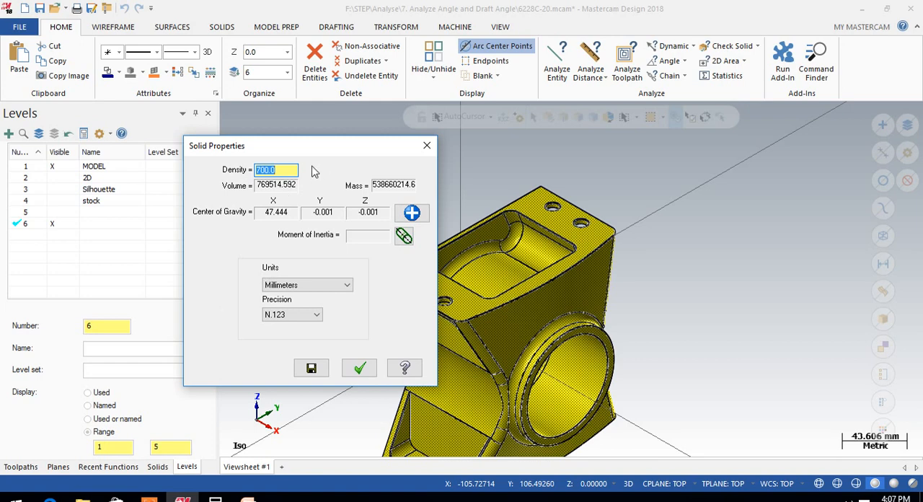
click(359, 368)
scroll(718, 238, down, 1)
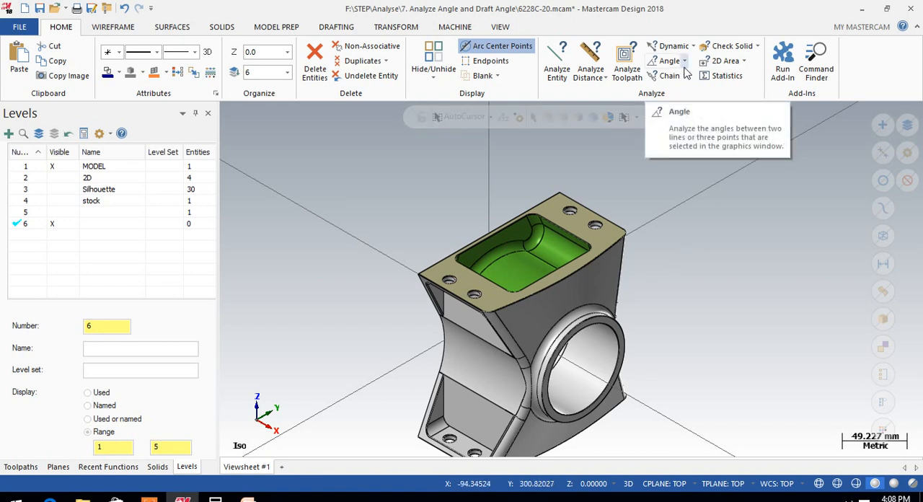
click(683, 62)
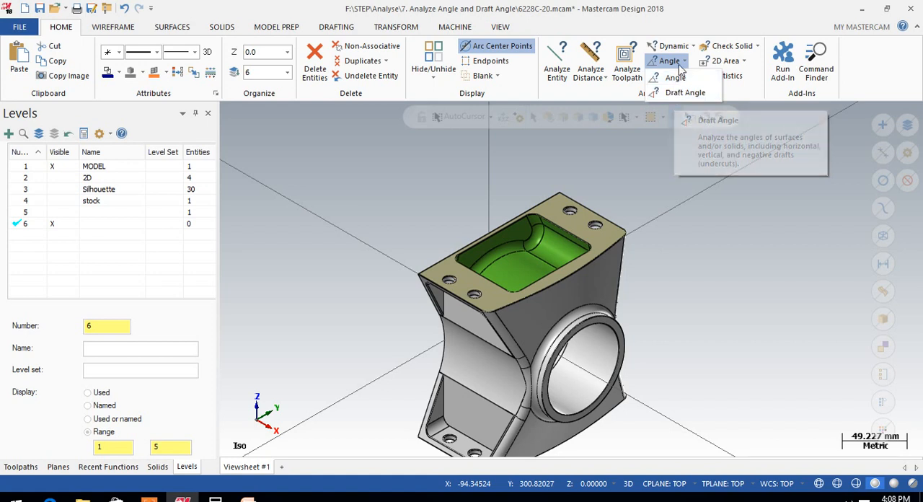
click(666, 134)
click(757, 46)
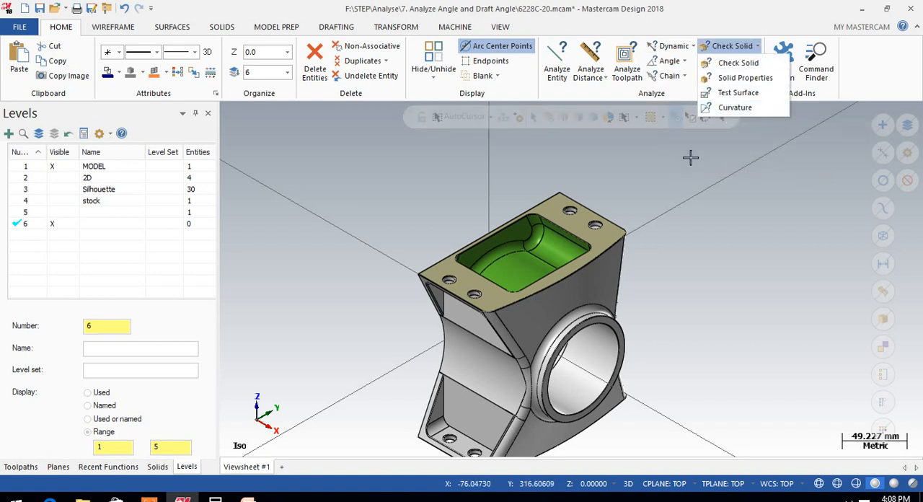
click(667, 163)
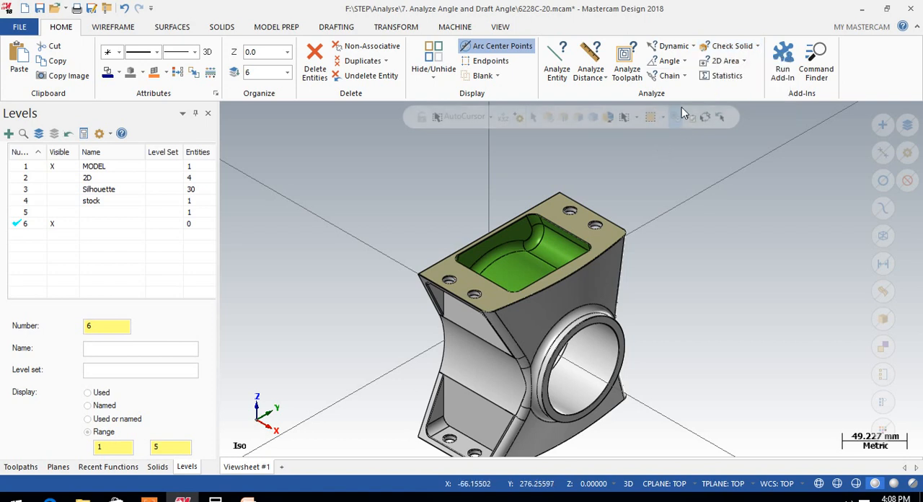
Make the Silhouette level visible together with the model
click(55, 189)
scroll(639, 214, down, 5)
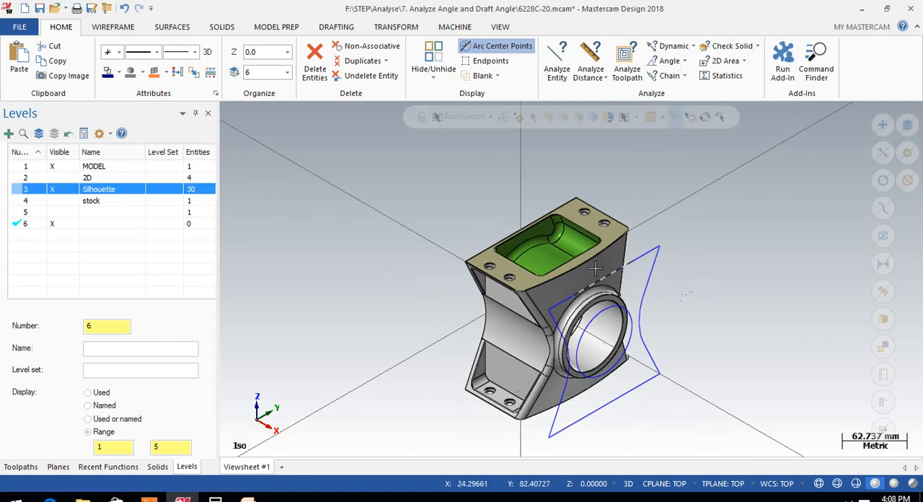
Analyze the 3D angle between the two silhouette lines meeting at the outline's upper corner, check both angles, and close the analysis
scroll(654, 264, up, 4)
scroll(652, 264, up, 1)
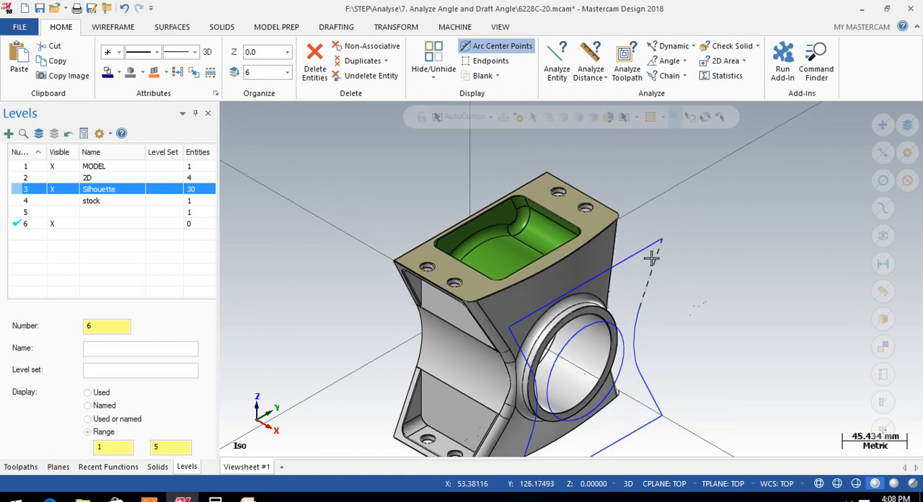
click(660, 61)
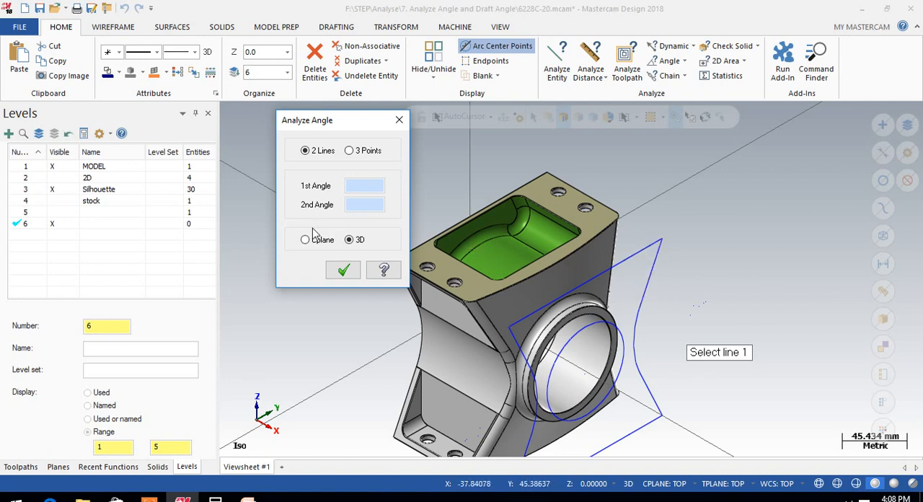
click(641, 253)
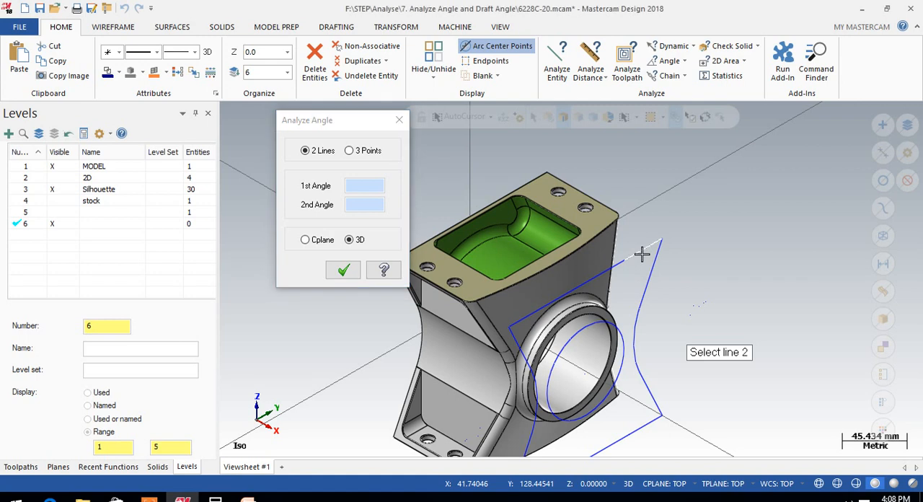
click(651, 264)
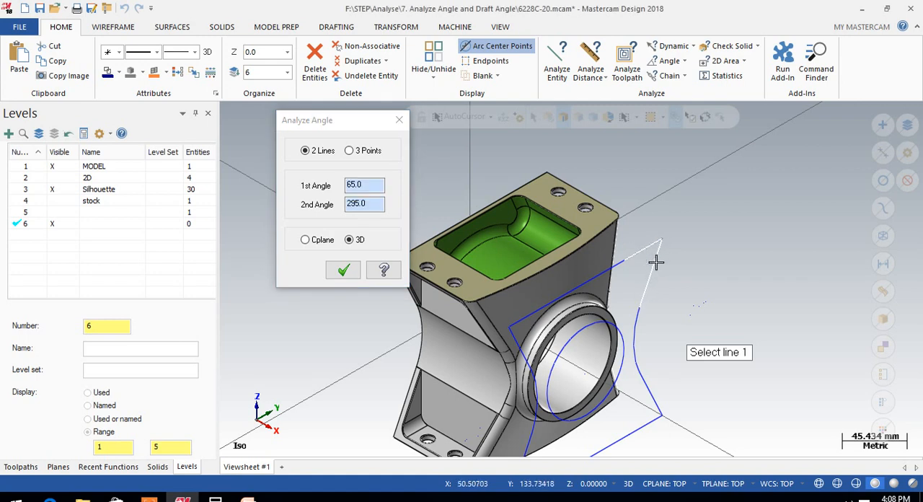
double_click(364, 184)
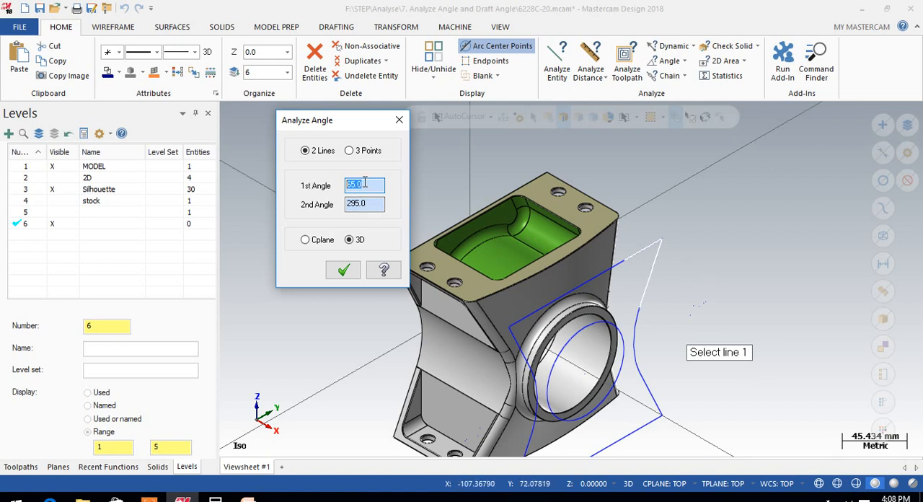
double_click(370, 204)
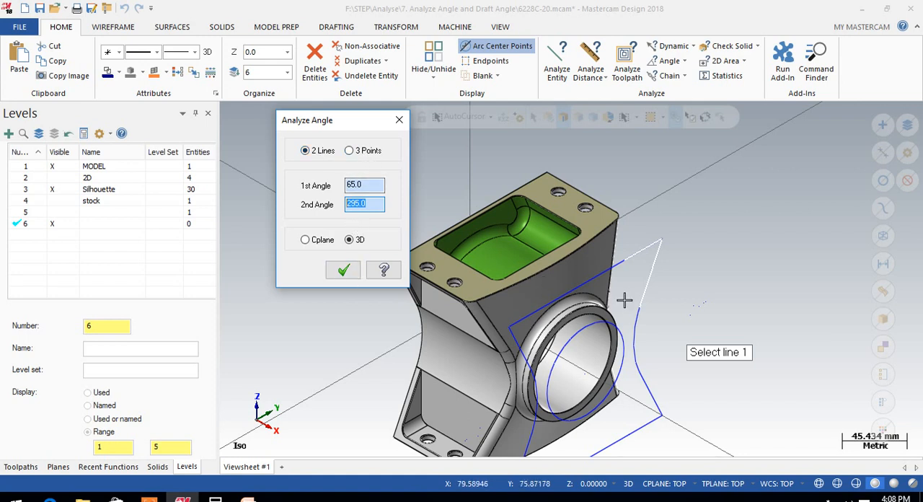
click(341, 272)
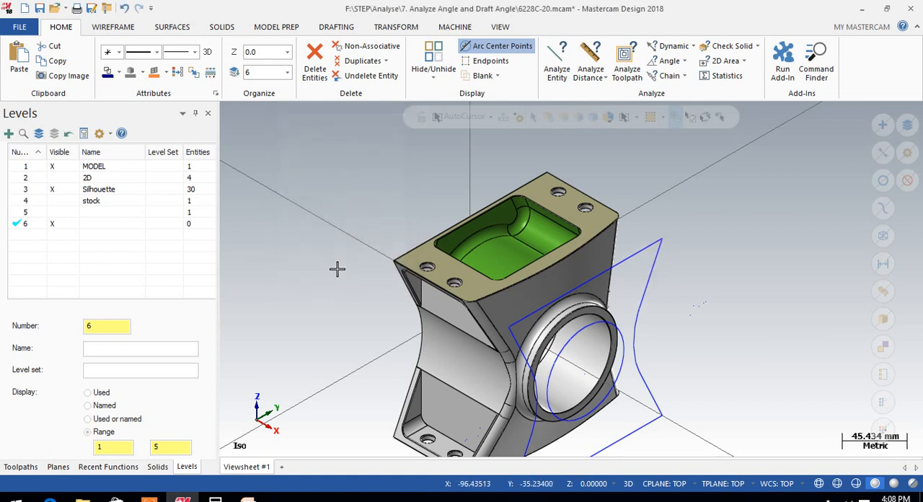
Hide the Silhouette level
click(65, 190)
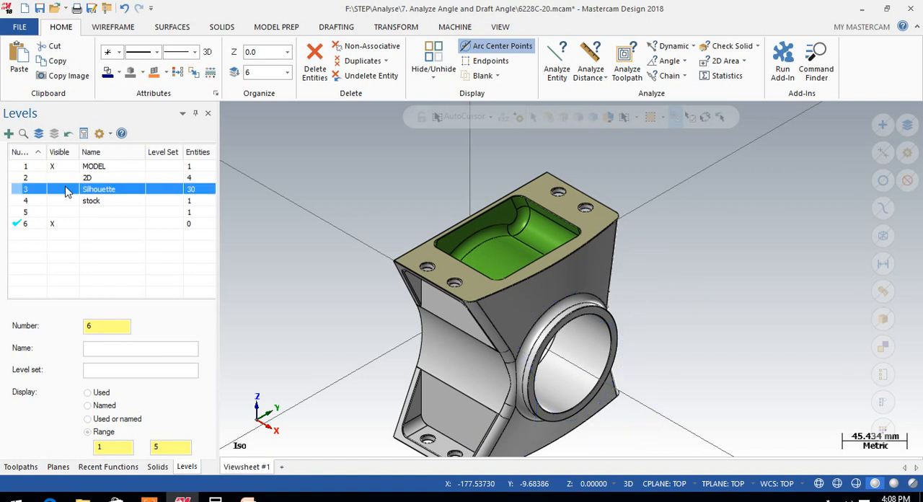
click(756, 47)
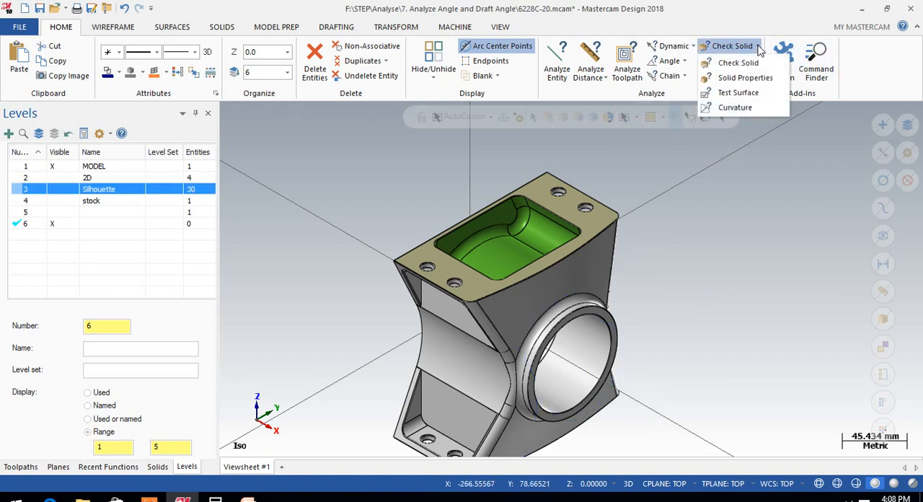
click(728, 108)
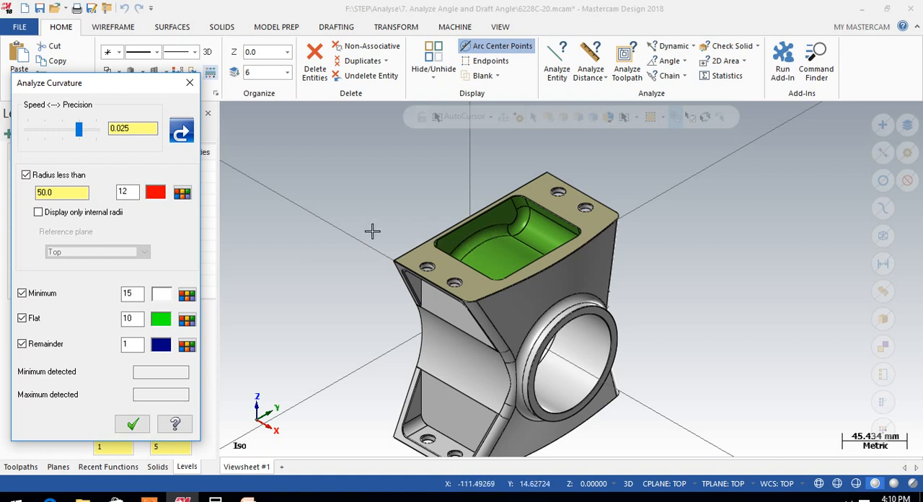
click(190, 83)
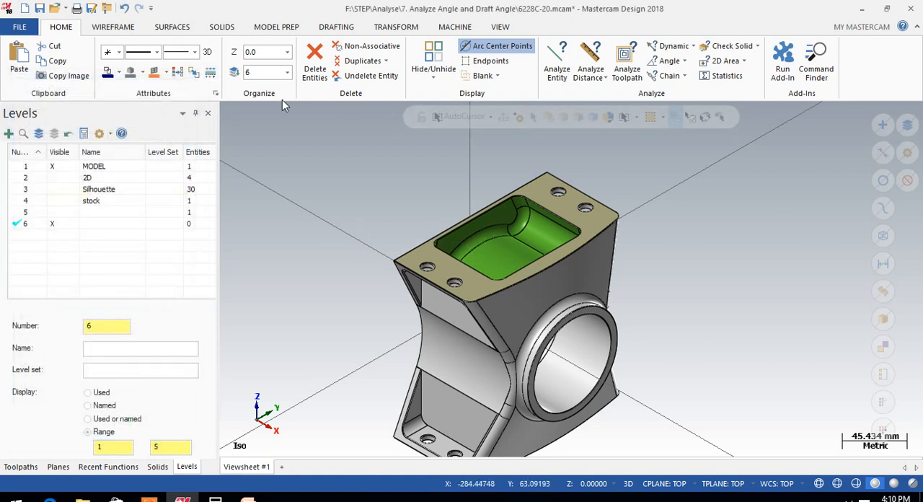
Run a Curvature analysis on the solid with radii less than 10 highlighted, and examine the coloured model
click(757, 46)
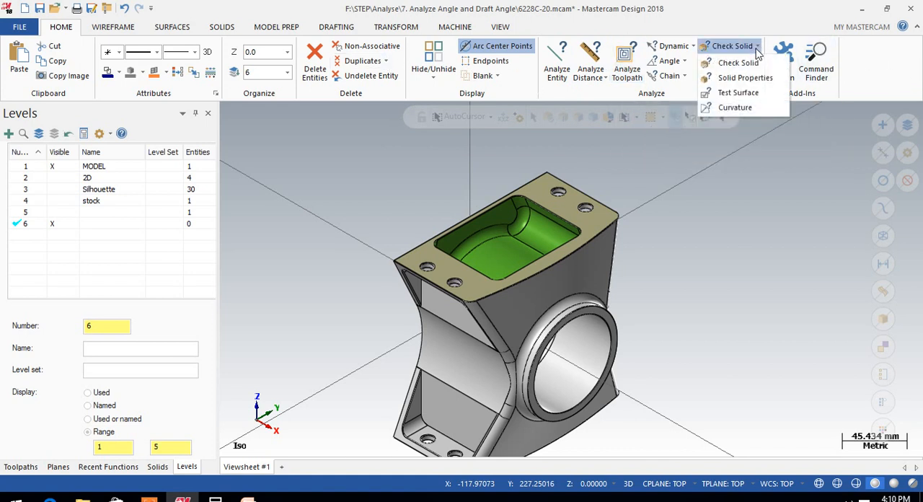
click(742, 109)
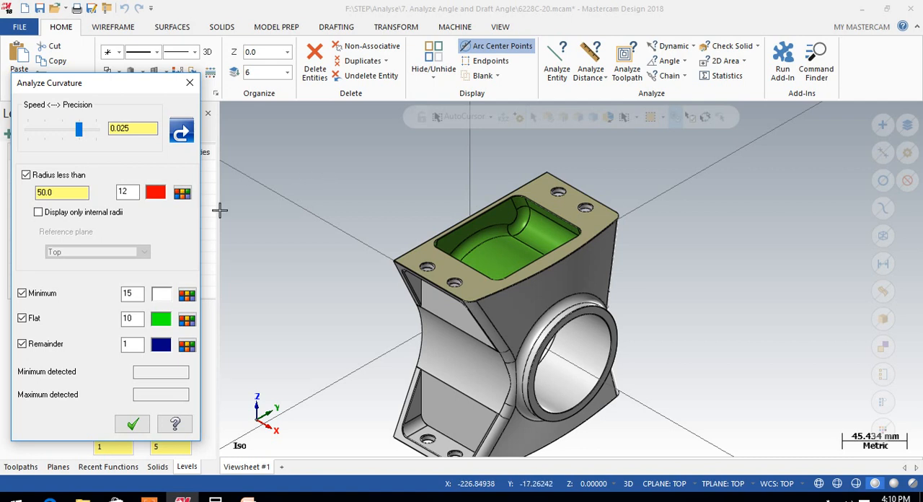
double_click(64, 192)
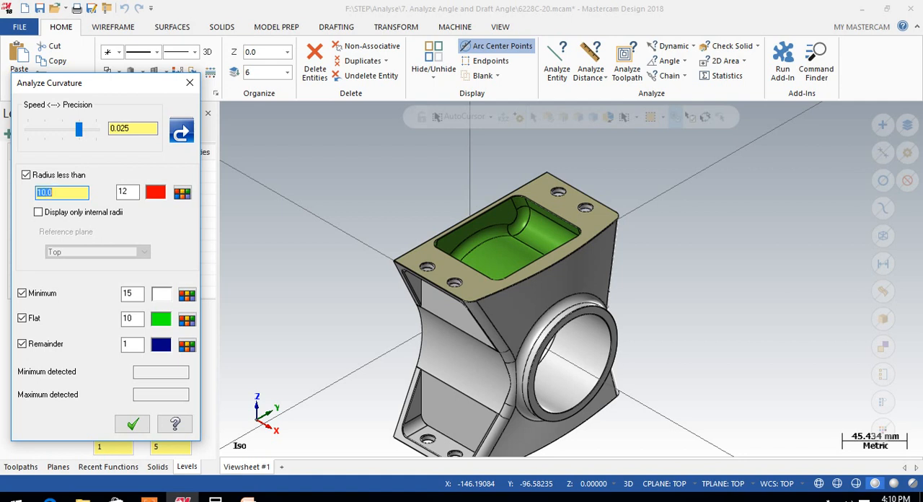
click(180, 132)
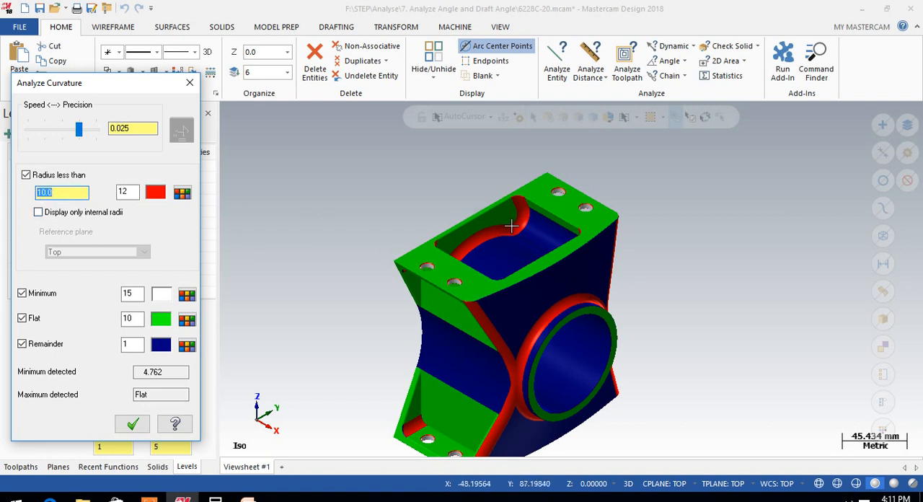
mouse_move(495, 295)
middle_down()
mouse_move(460, 281)
mouse_move(465, 265)
mouse_move(456, 292)
middle_up()
middle_drag(614, 261, 665, 225)
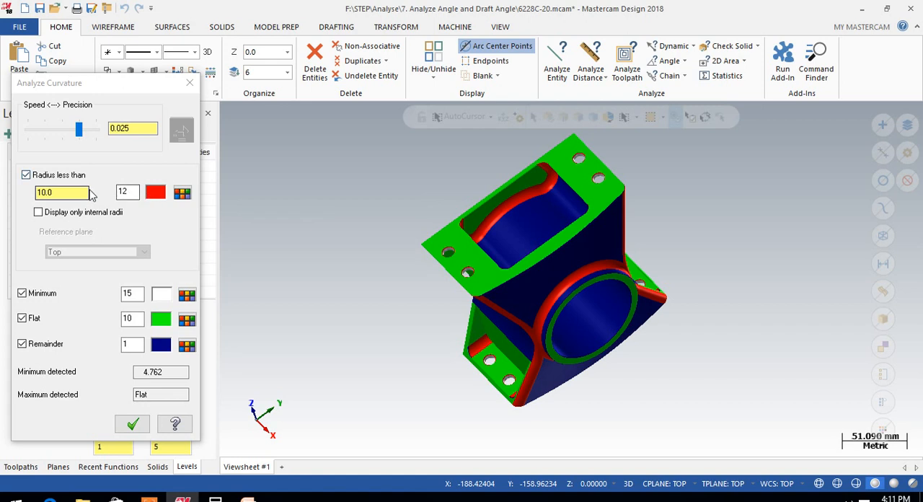
Set the curvature radius limit to 5 and examine the fillets inside the model's pocket
drag(69, 193, 40, 192)
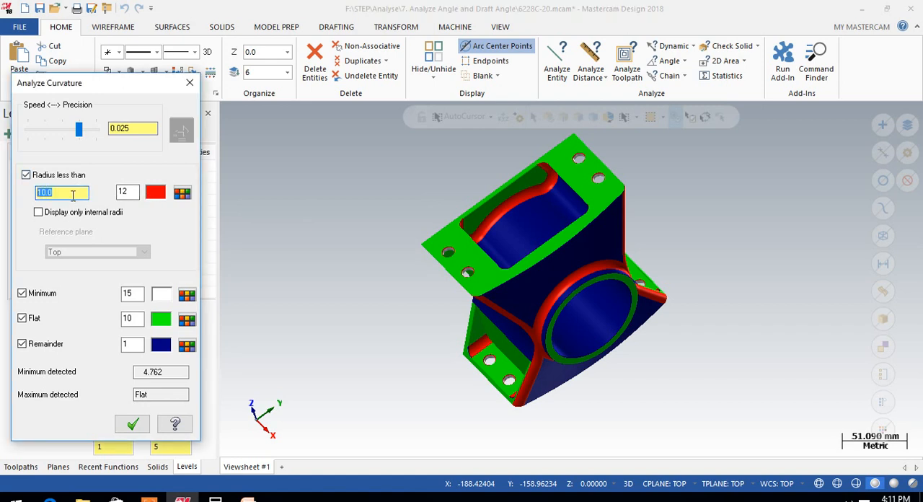
key(Return)
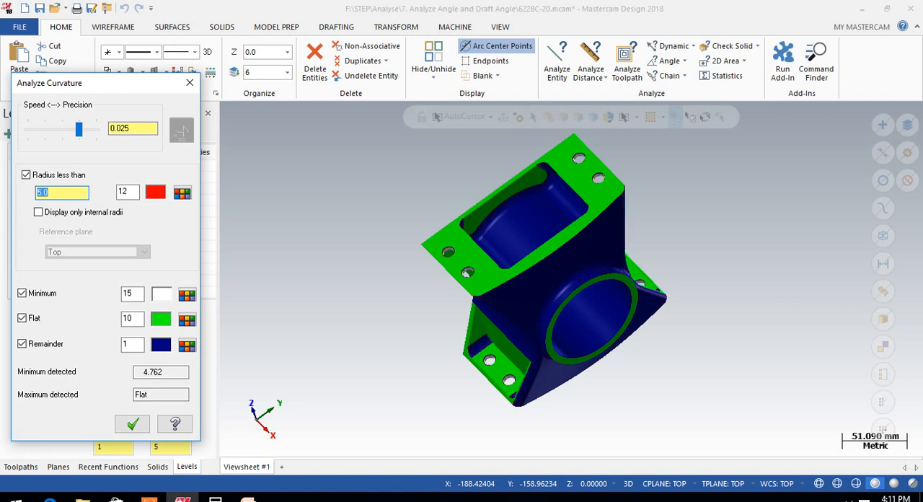
scroll(520, 180, up, 2)
middle_drag(521, 180, 245, 212)
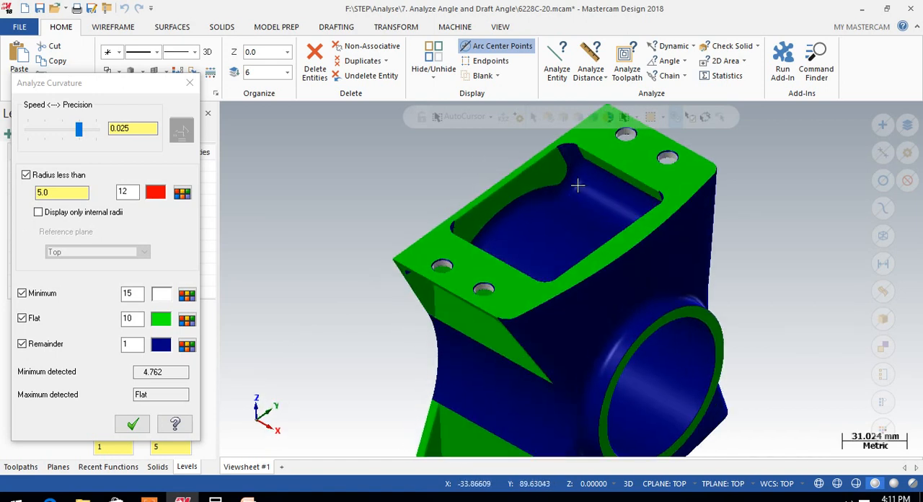
Try a curvature radius limit of 6, and raise it to 7 to highlight the small fillets
click(65, 193)
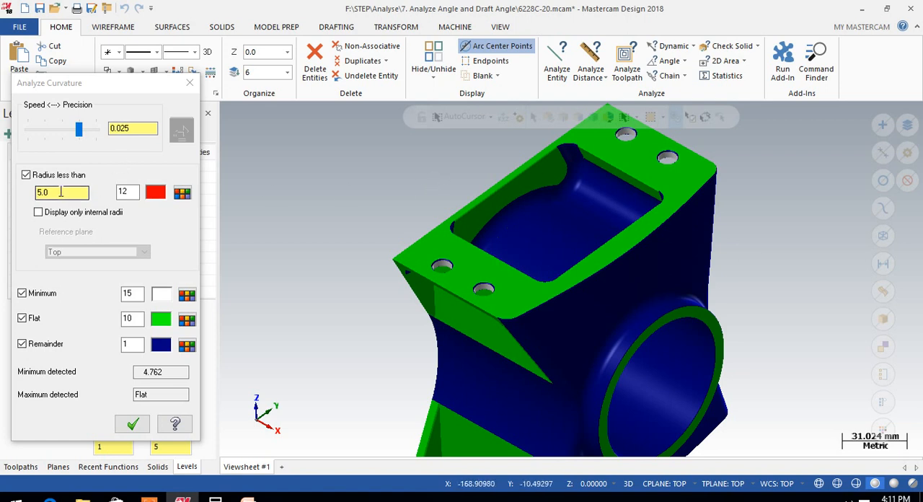
drag(61, 192, 33, 187)
text(3)
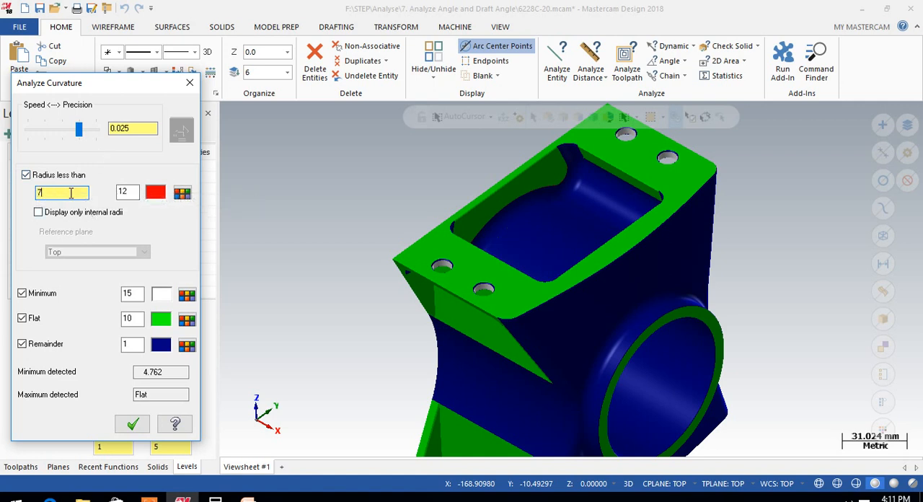
key(Return)
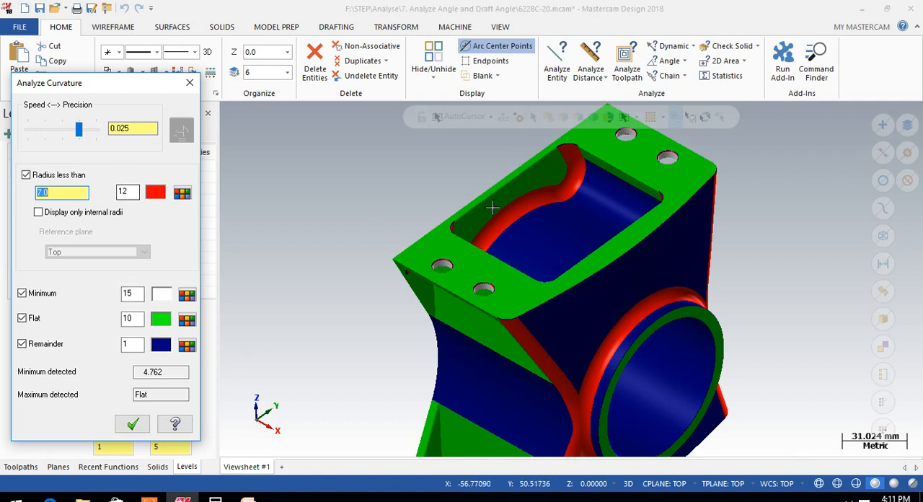
Check the radius of the pocket's inner fillet with Dynamic analysis, and close that analysis
click(671, 49)
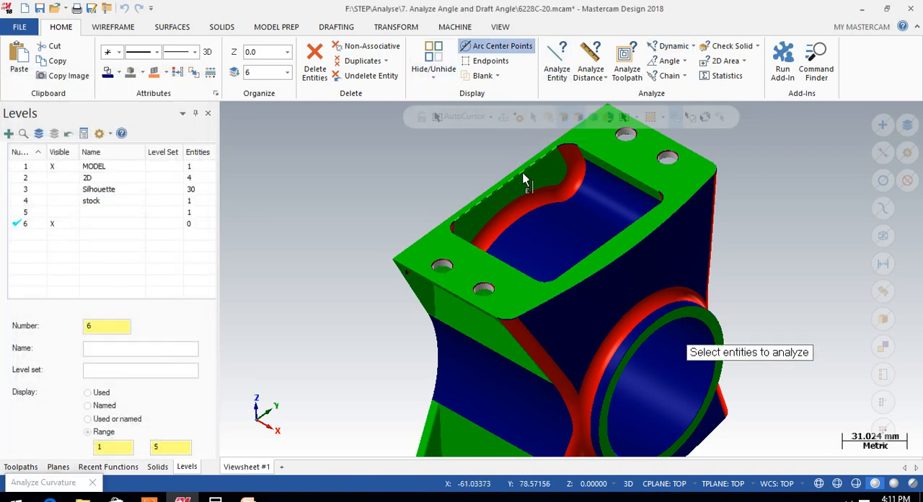
click(546, 202)
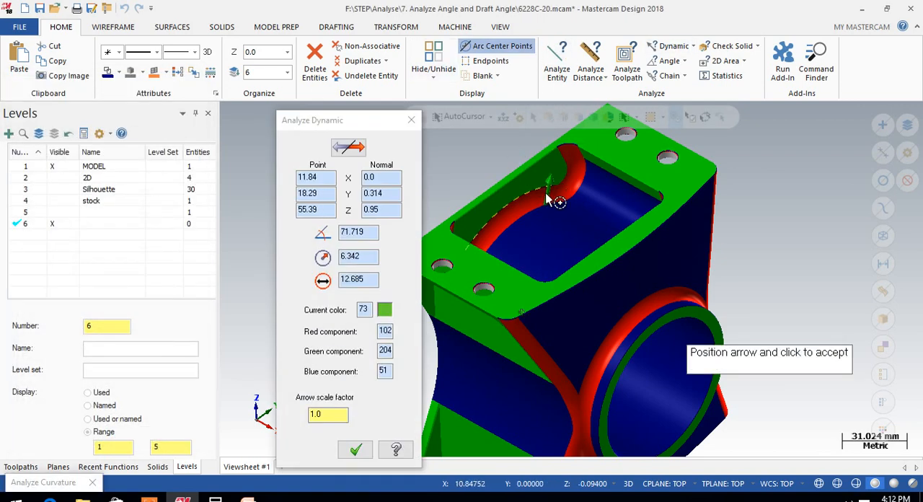
click(411, 120)
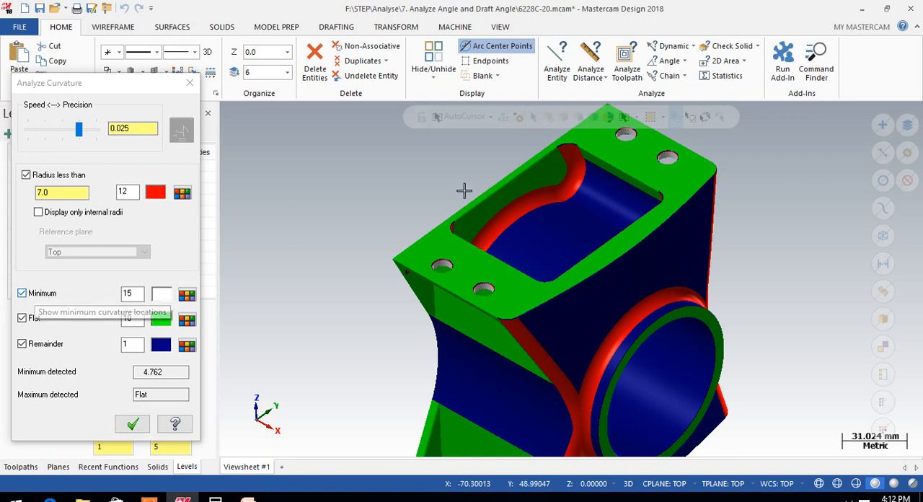
Check the minimum detected radius against the curvature radius limit, and close the Curvature analysis
scroll(444, 194, down, 2)
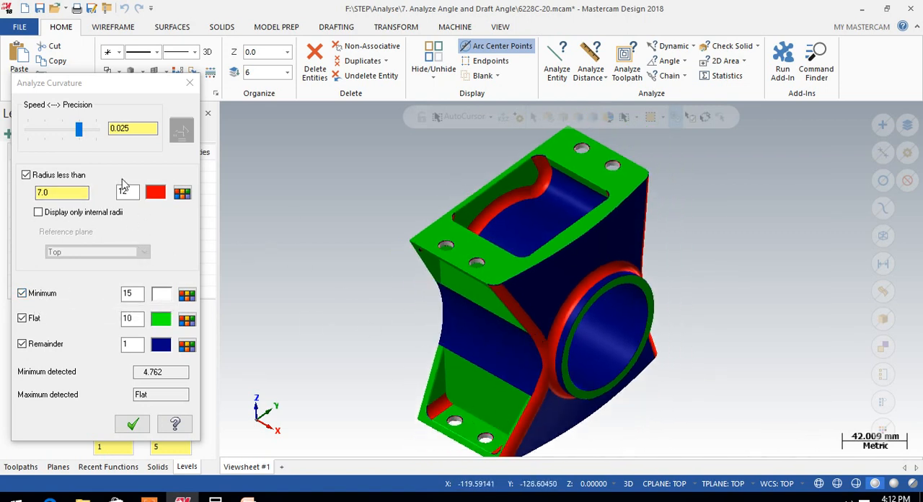
mouse_move(441, 344)
middle_down()
mouse_move(392, 305)
mouse_move(346, 360)
mouse_move(384, 308)
mouse_move(422, 340)
mouse_move(433, 332)
middle_up()
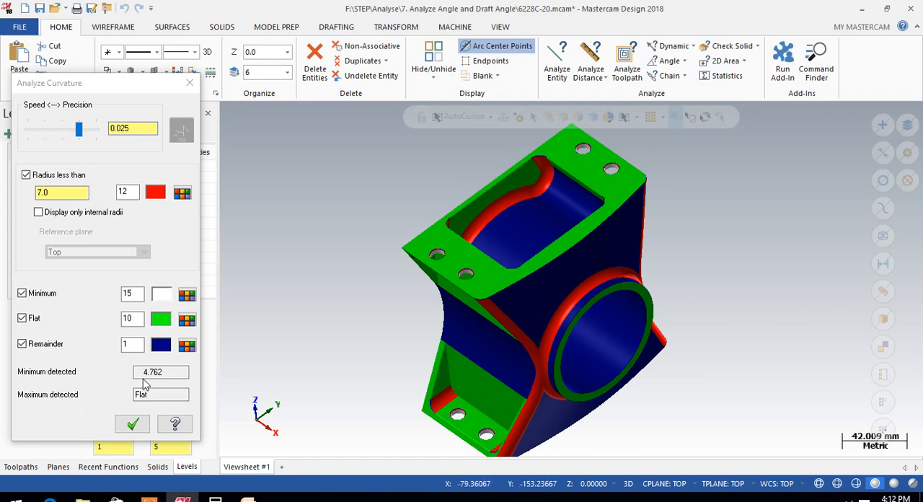
double_click(176, 373)
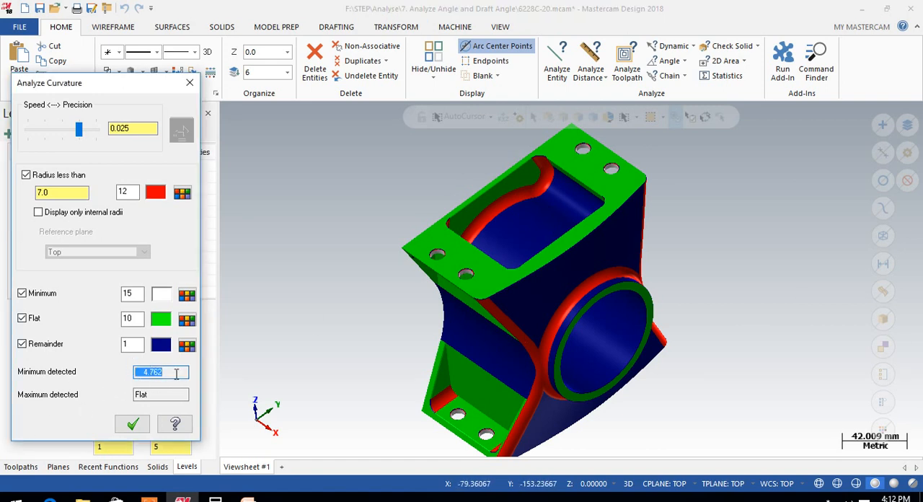
click(58, 192)
double_click(172, 372)
click(63, 192)
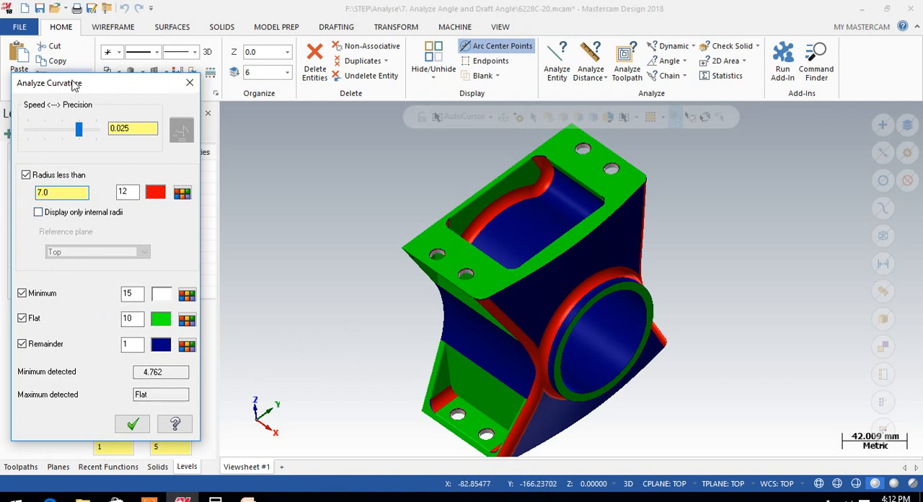
click(189, 86)
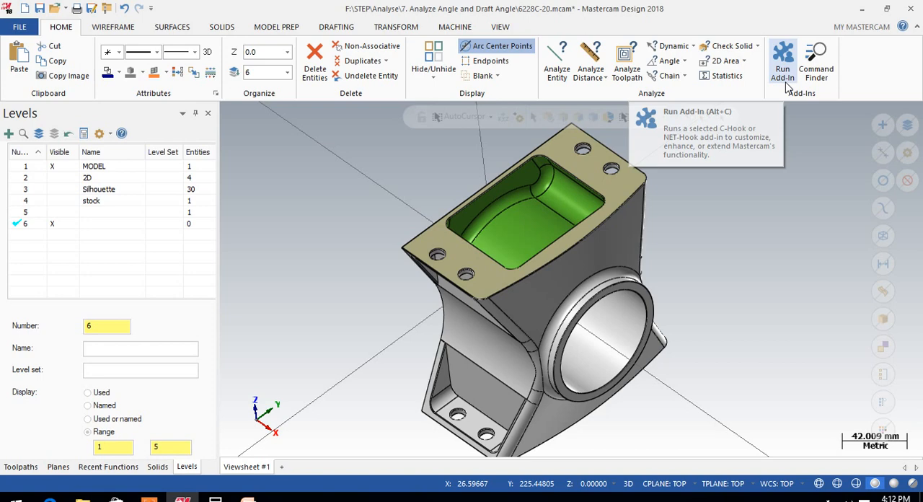
Open the Draft Angle analysis and check the model in the Top view before returning it to the Isometric view
click(668, 61)
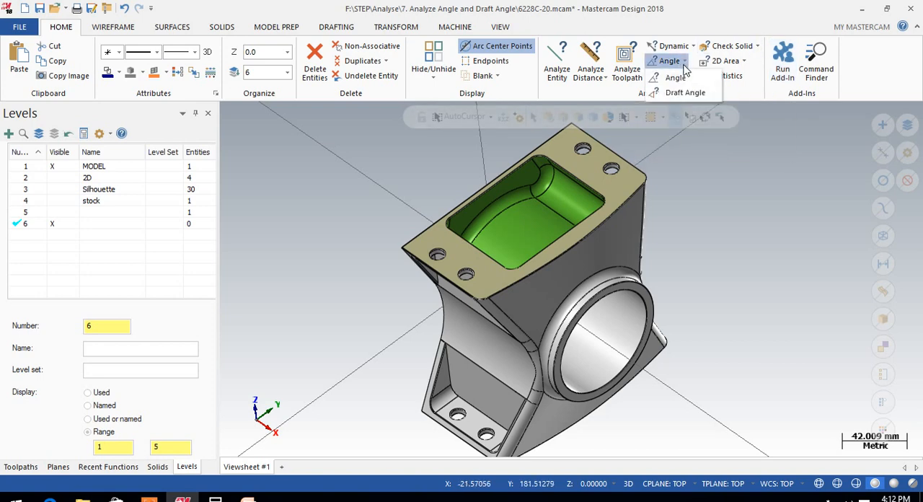
click(670, 94)
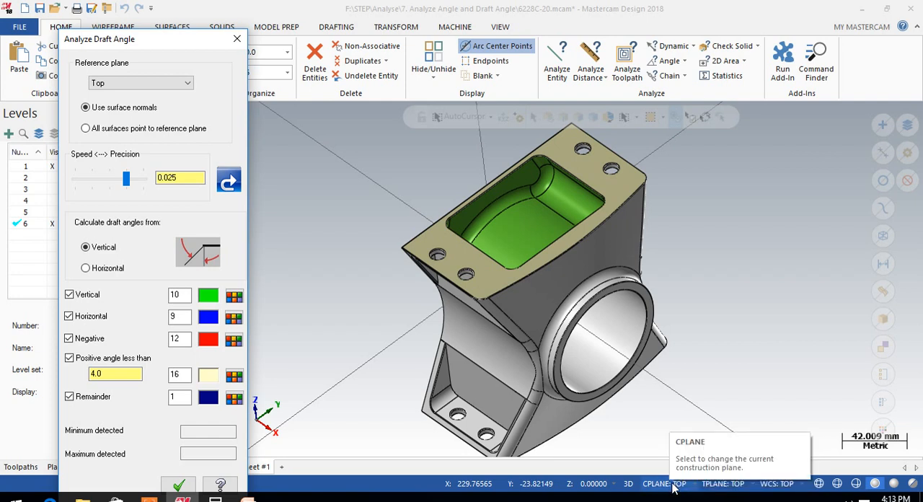
right_click(731, 297)
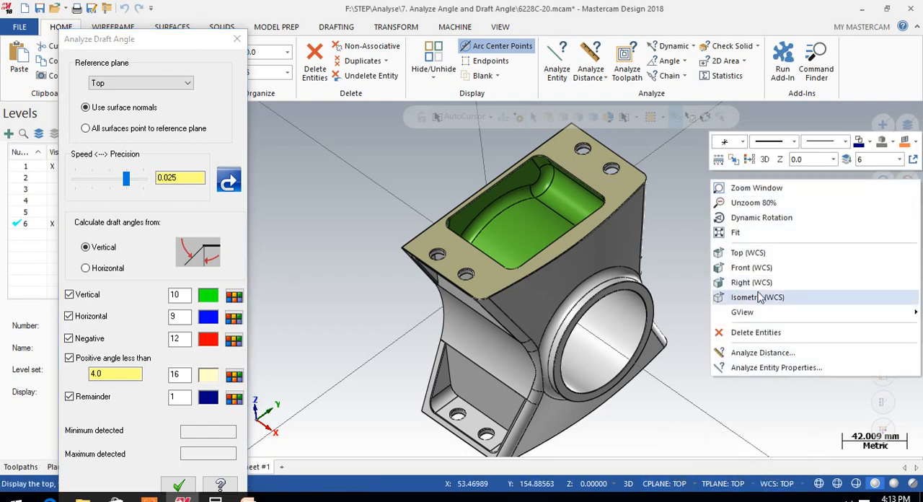
click(749, 253)
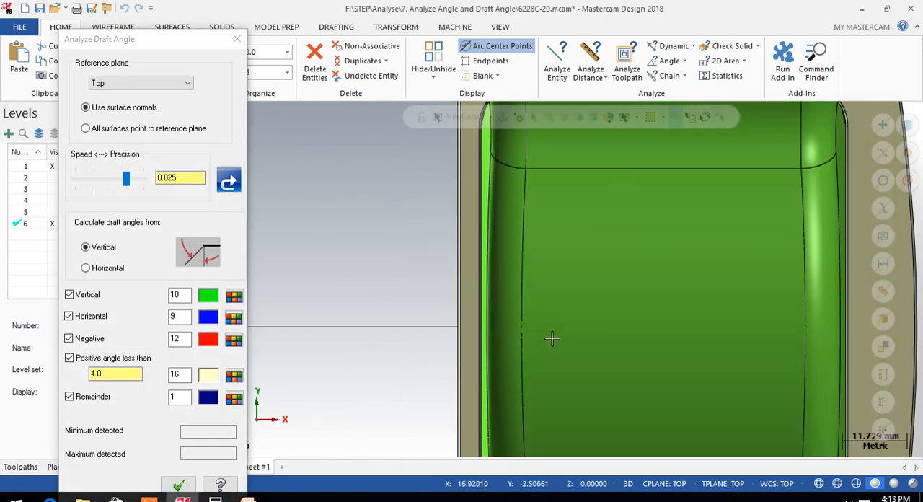
scroll(553, 337, down, 2)
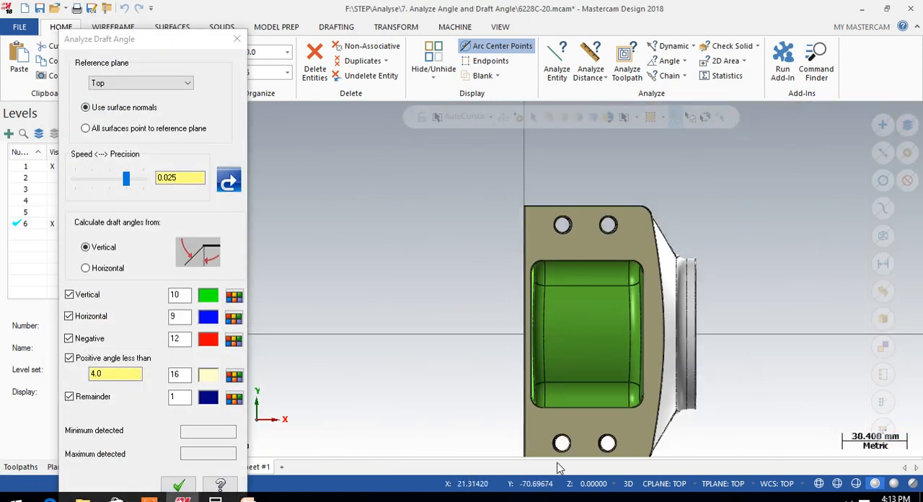
right_click(750, 177)
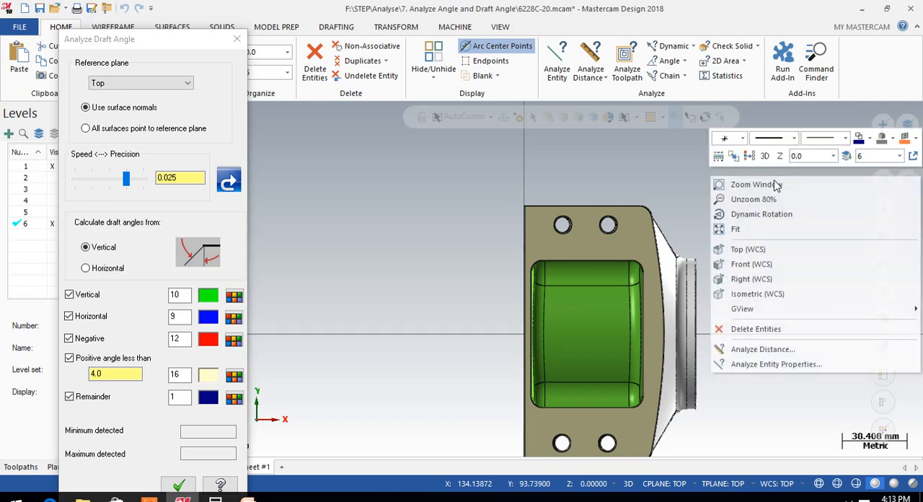
click(759, 294)
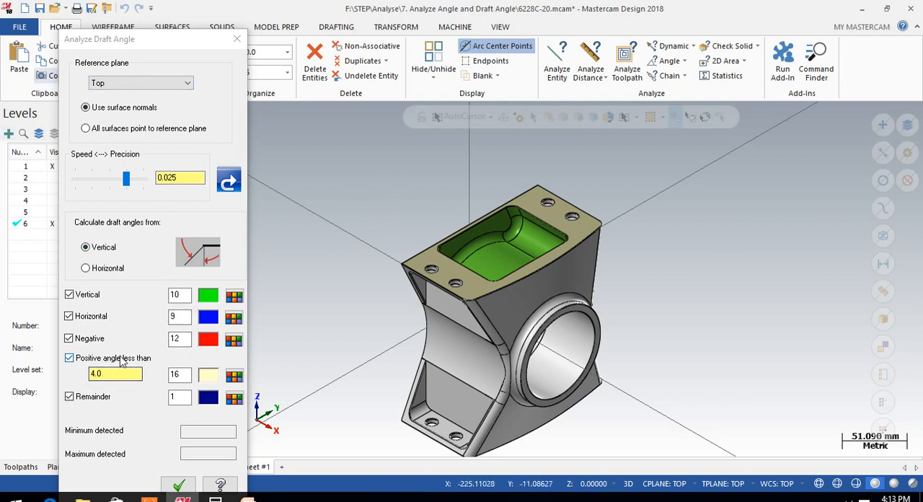
Set the positive angle limit to 2, run the draft angle analysis, and inspect the colours on the pocket walls
drag(124, 376, 88, 371)
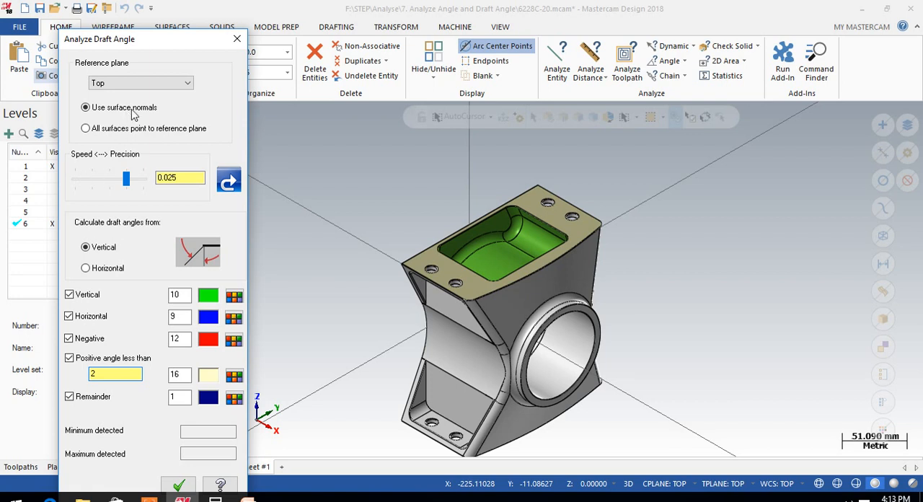
click(227, 181)
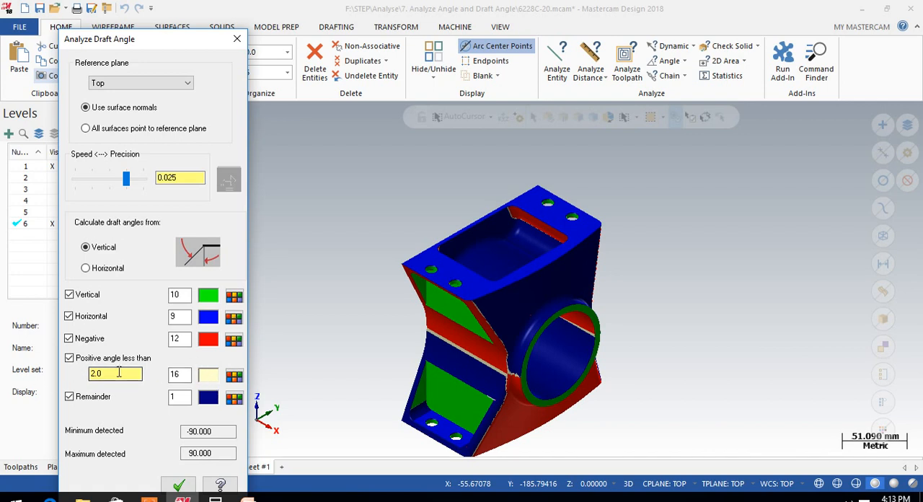
scroll(469, 209, up, 4)
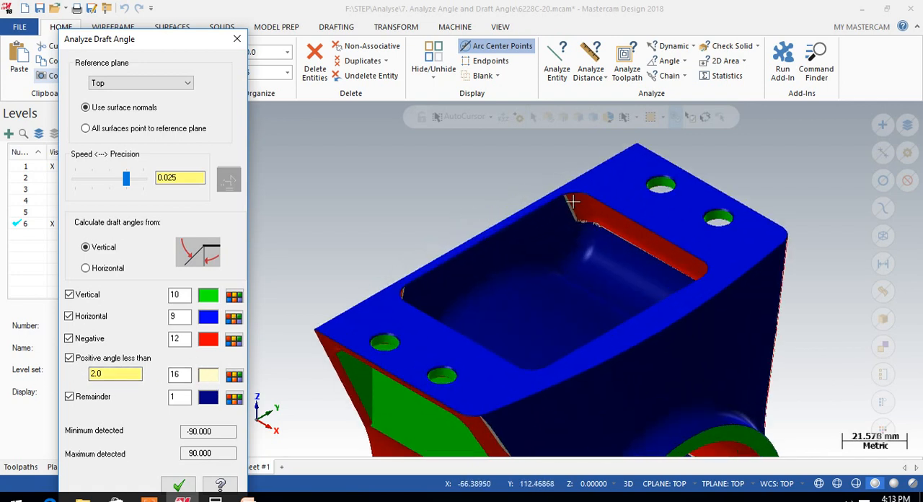
scroll(572, 204, up, 3)
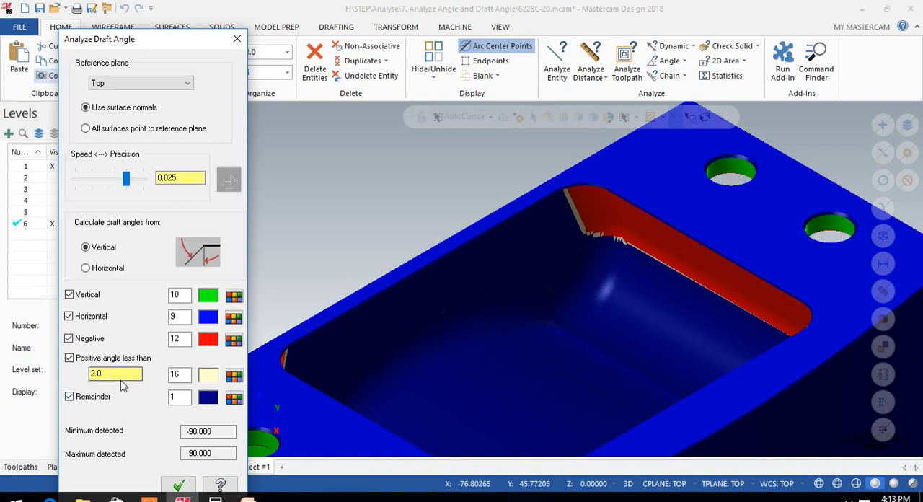
scroll(576, 215, down, 1)
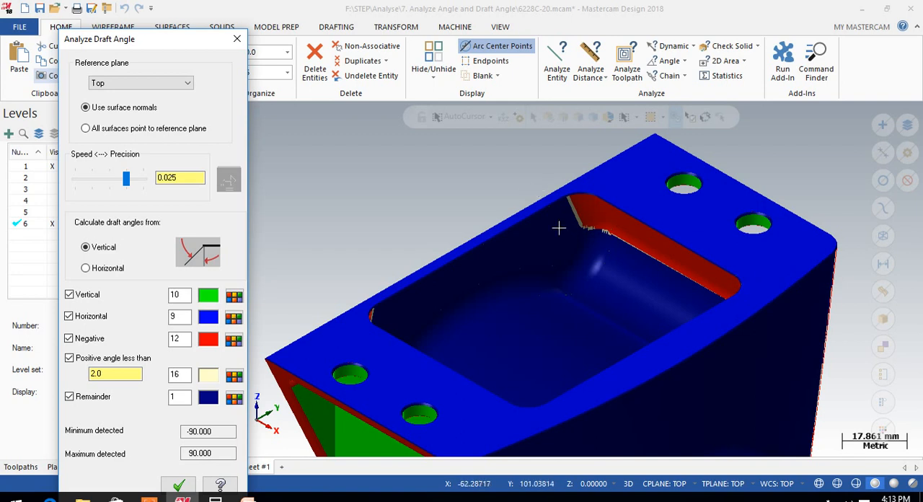
scroll(603, 214, down, 2)
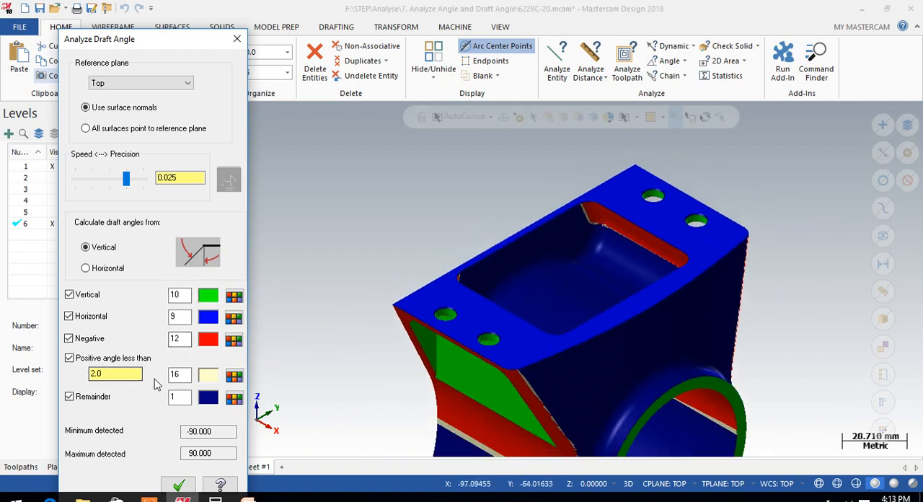
Examine the pocket's draft colours from several directions against the positive angle limit, and close the Draft Angle analysis
double_click(95, 374)
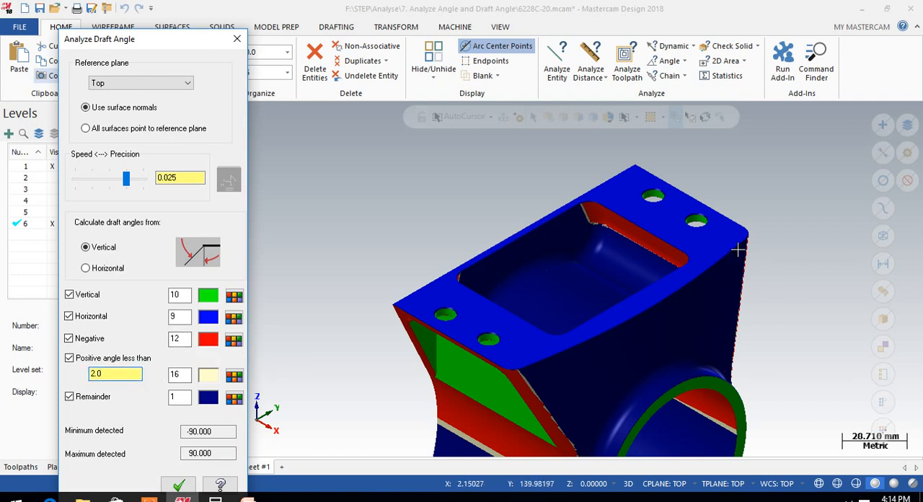
scroll(620, 214, up, 1)
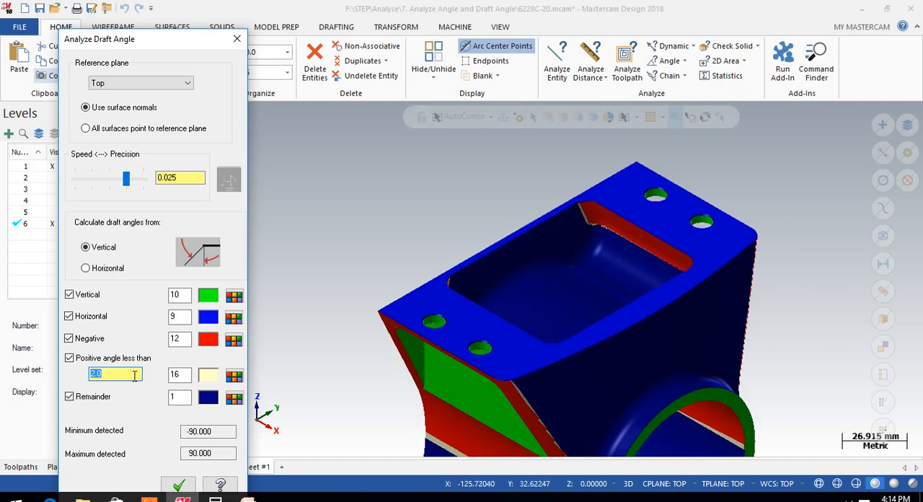
scroll(623, 227, up, 4)
middle_drag(630, 210, 583, 269)
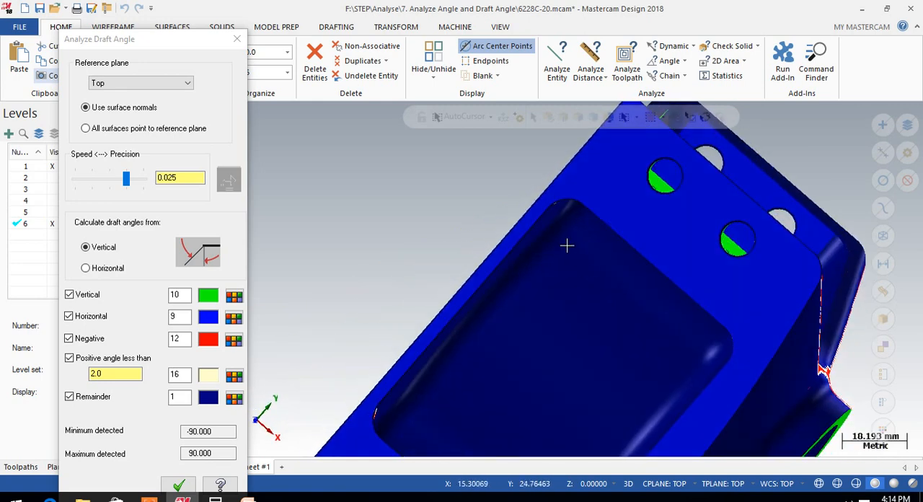
scroll(625, 252, down, 4)
scroll(585, 268, up, 1)
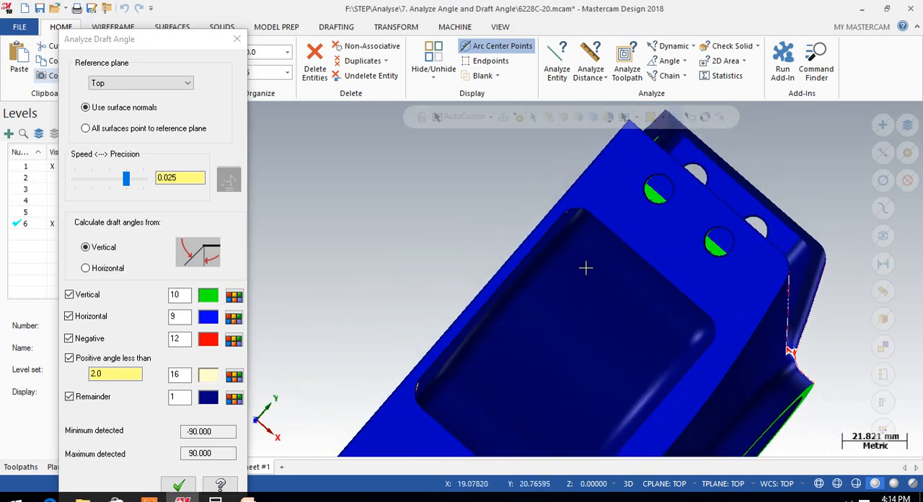
middle_drag(585, 267, 646, 218)
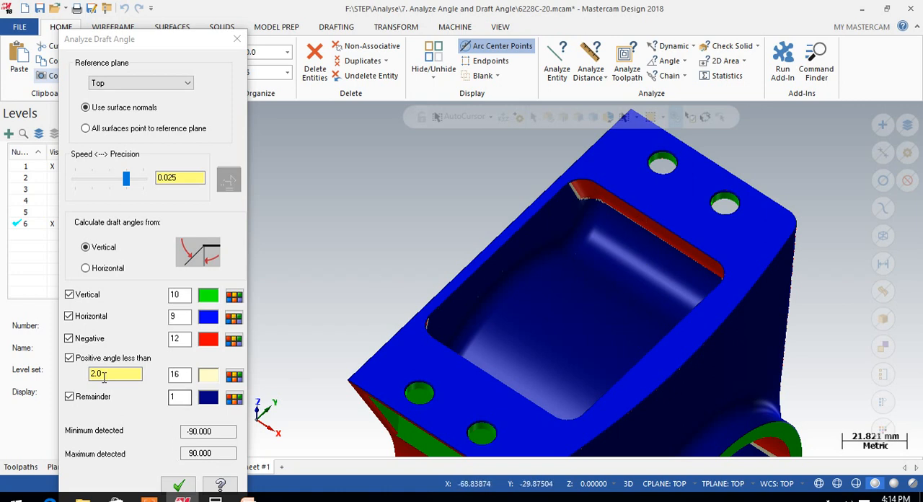
scroll(541, 263, down, 1)
scroll(540, 263, down, 3)
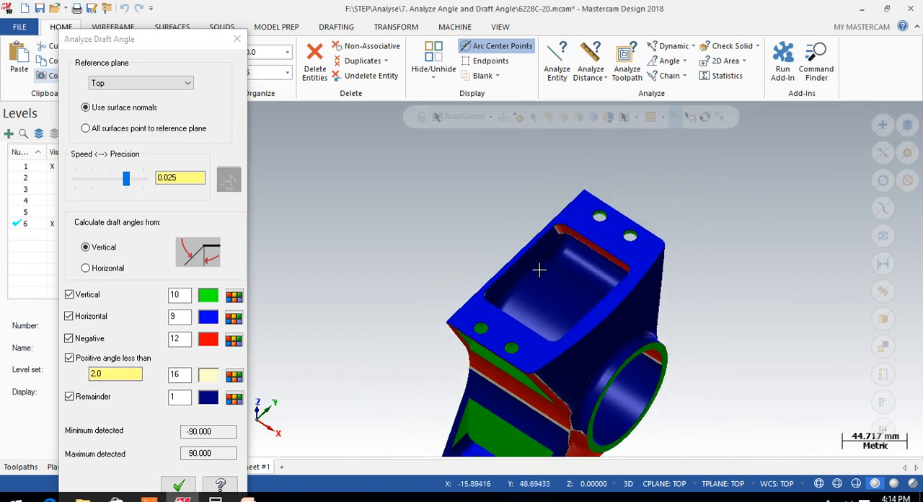
mouse_move(587, 342)
middle_down()
mouse_move(570, 296)
mouse_move(558, 309)
middle_up()
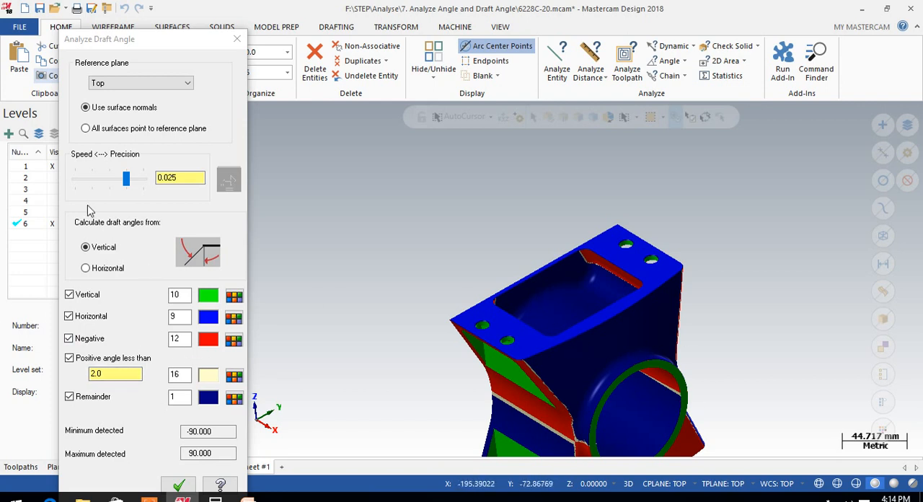
click(178, 484)
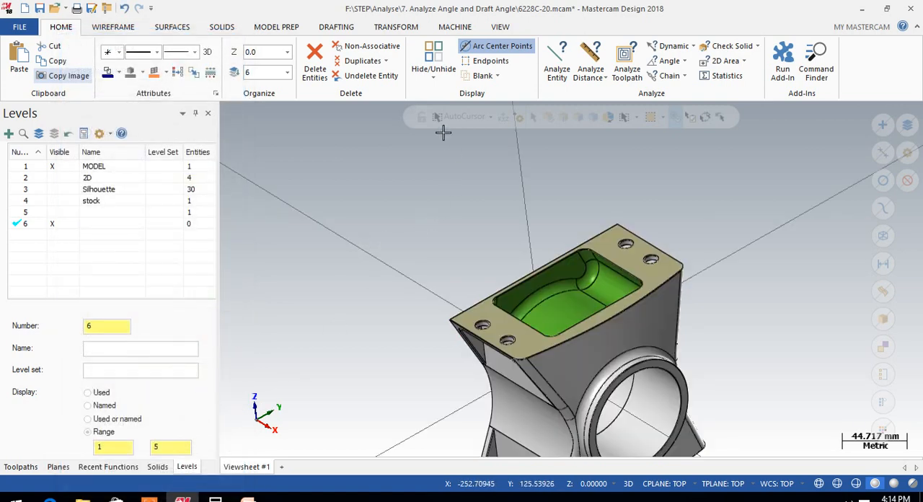
Display the wireframe creation tools
click(106, 27)
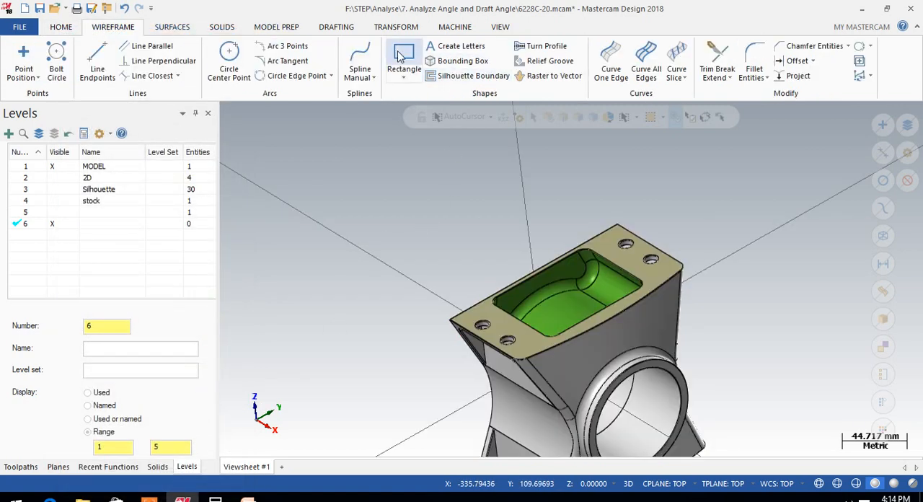